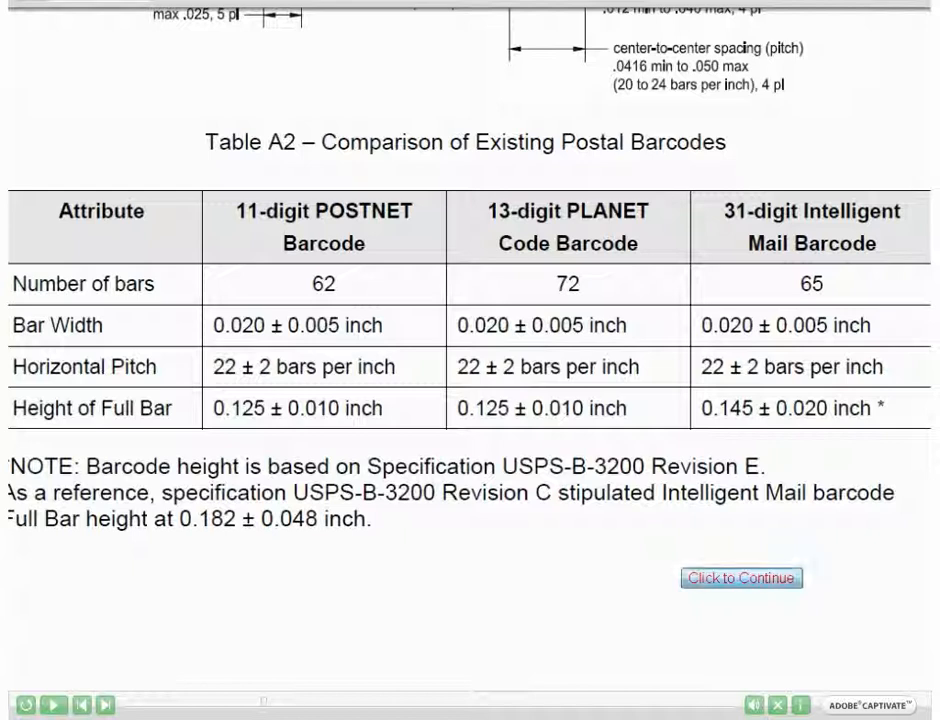
left_click(741, 578)
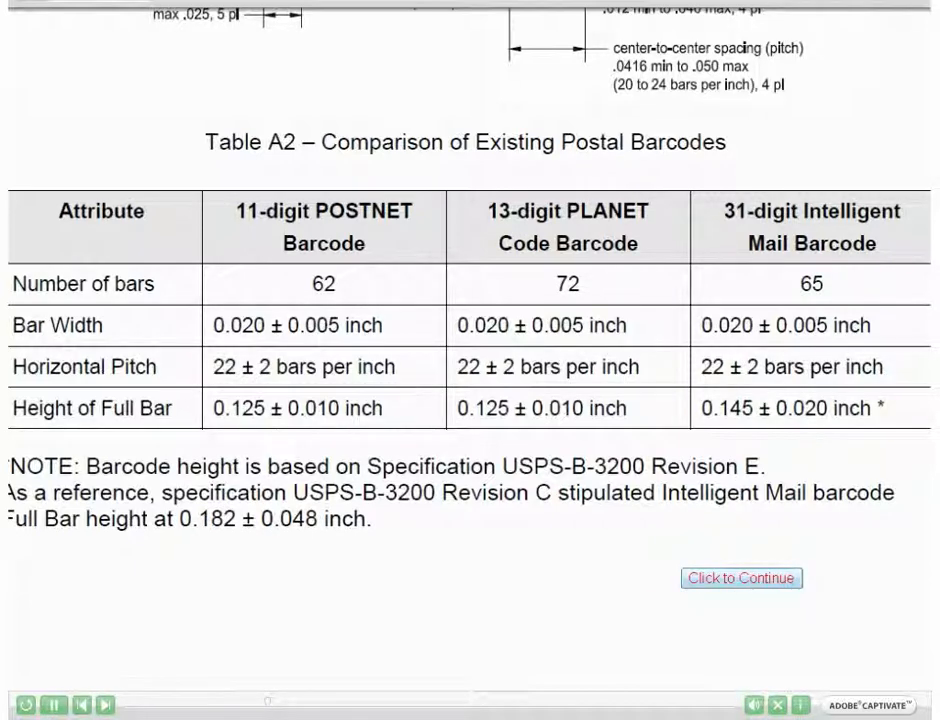
left_click(741, 578)
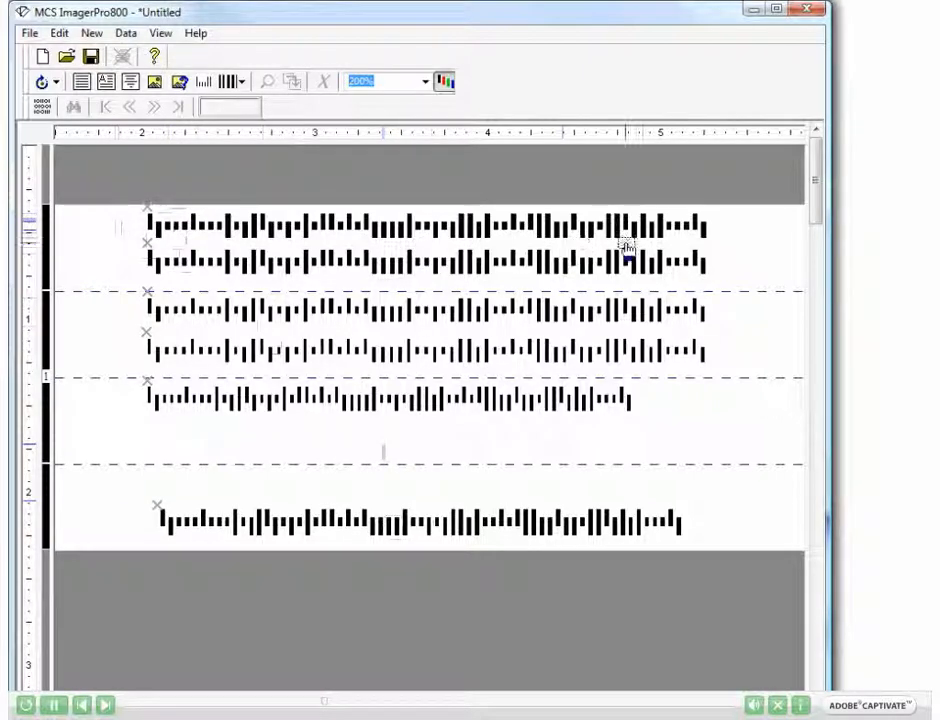
Step: Open the topmost Intelligent Mail barcode's properties and review its 300 DPI bar width and bar pitch choices and its full bar height
double_click(194, 234)
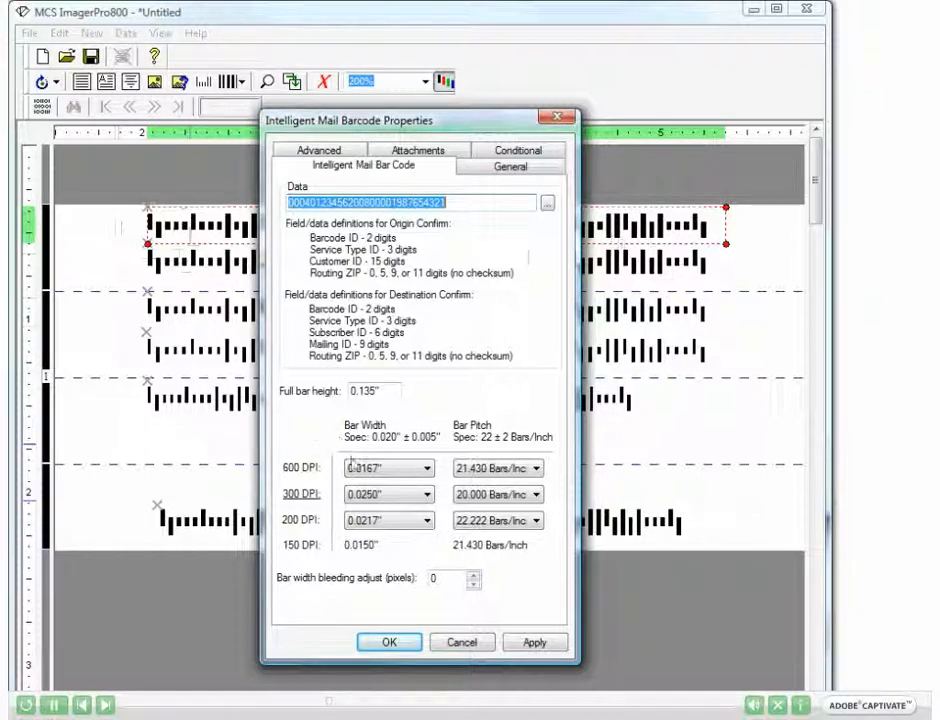
left_click(426, 494)
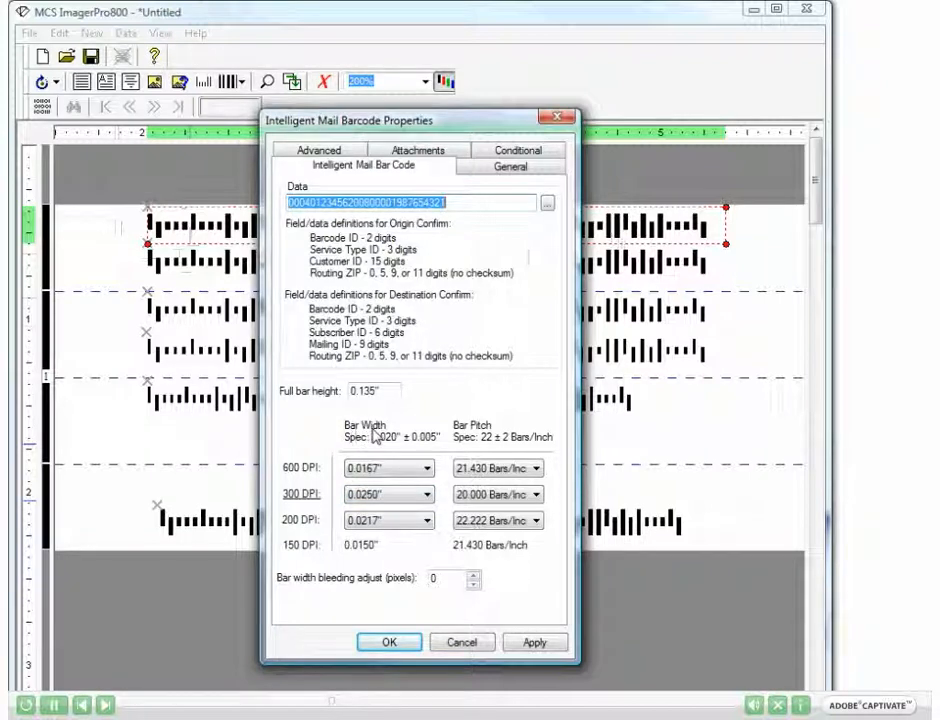
left_click(427, 496)
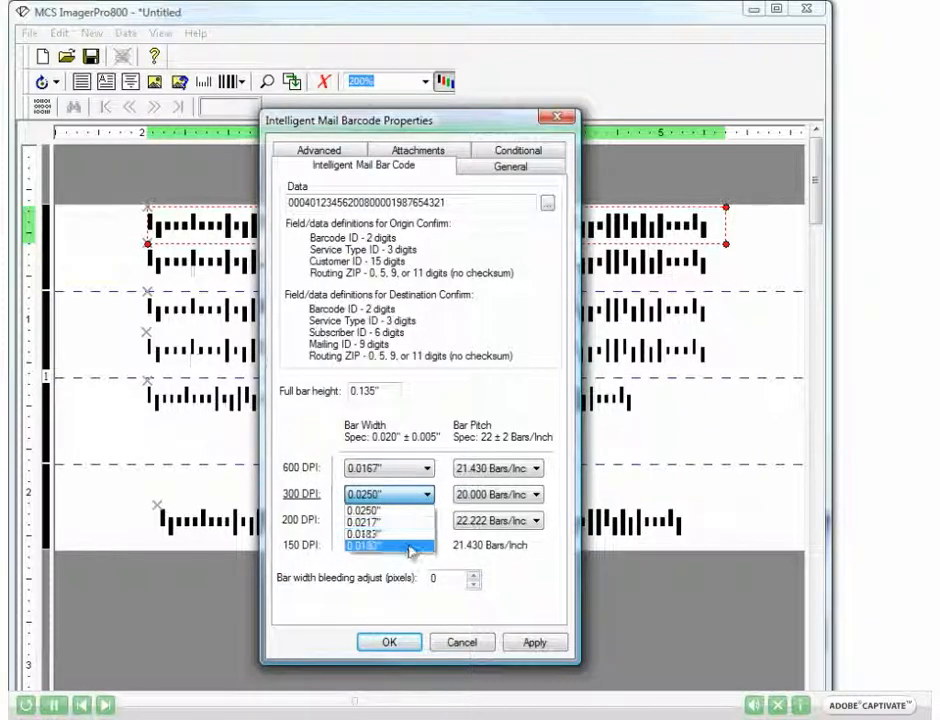
left_click(427, 494)
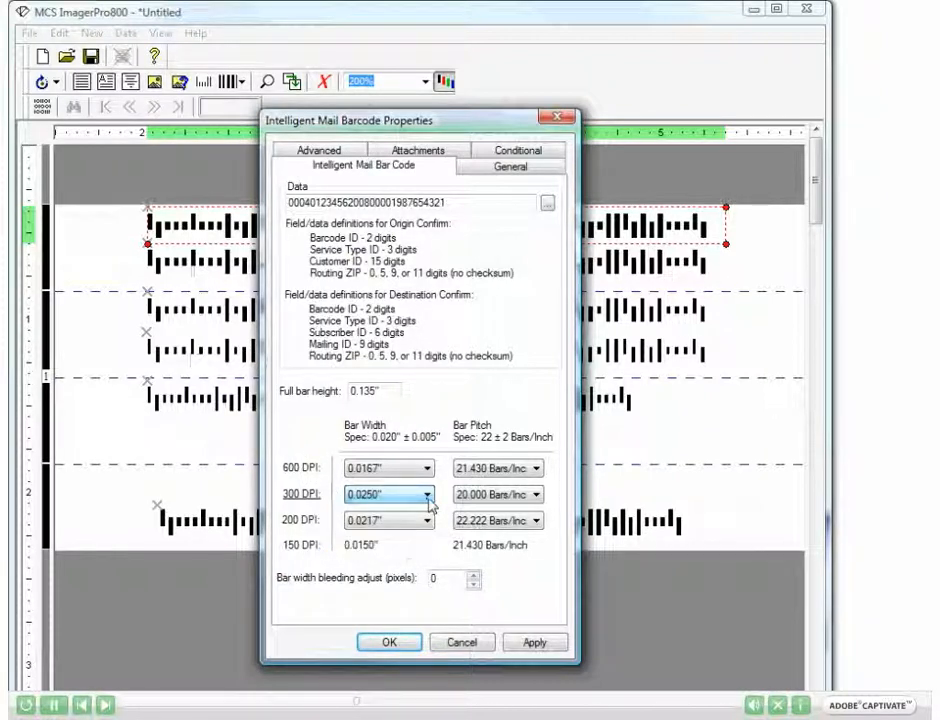
left_click(536, 494)
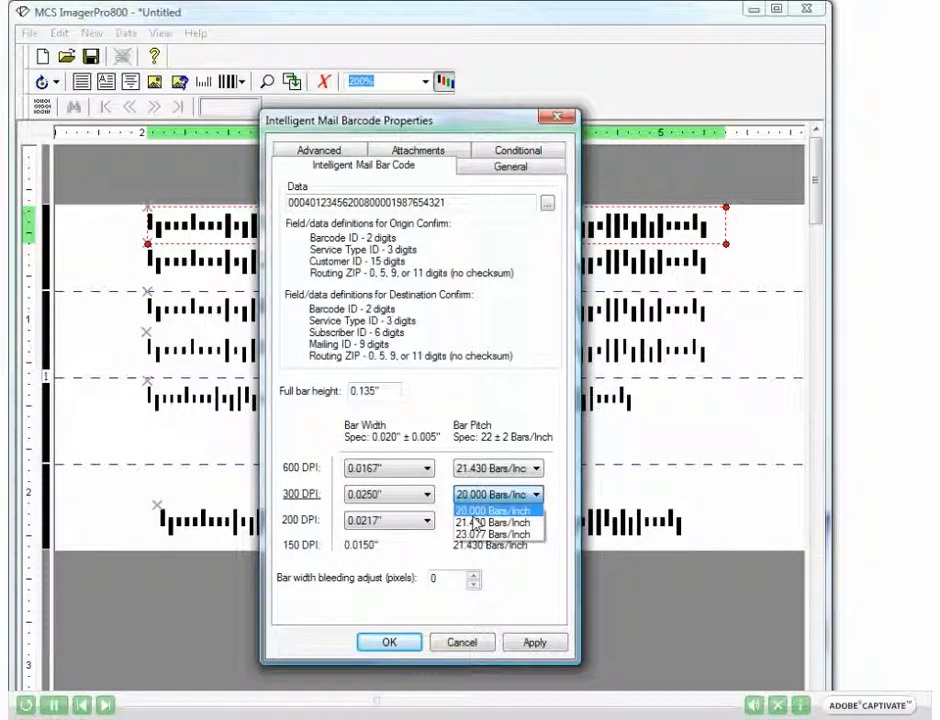
left_click(561, 508)
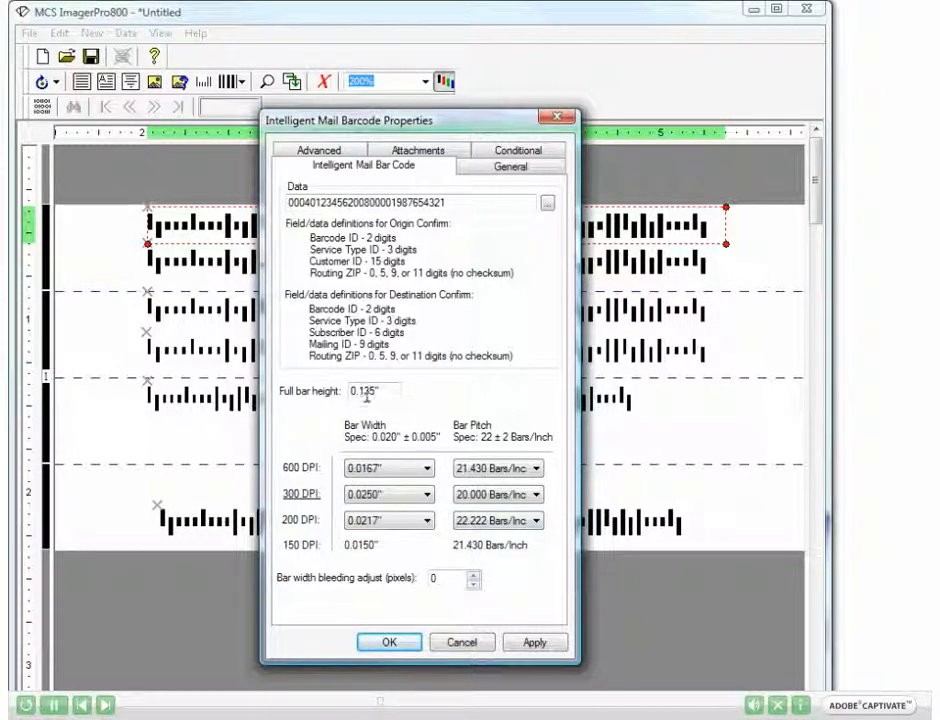
double_click(385, 391)
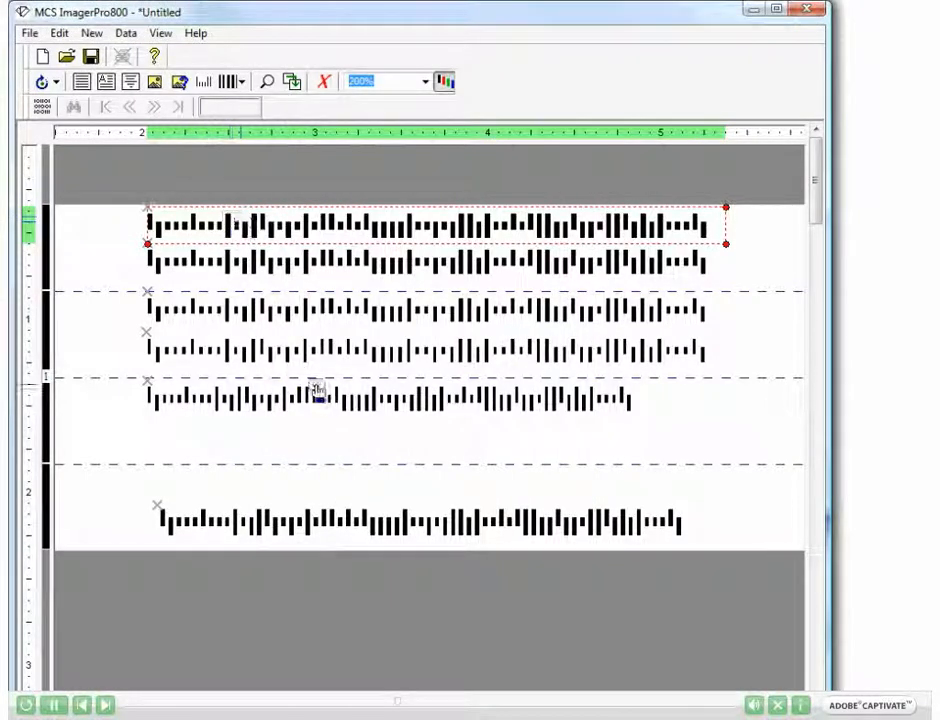
Step: Open the fifth barcode's properties and look at its data and the data fields available for it
left_click(316, 393)
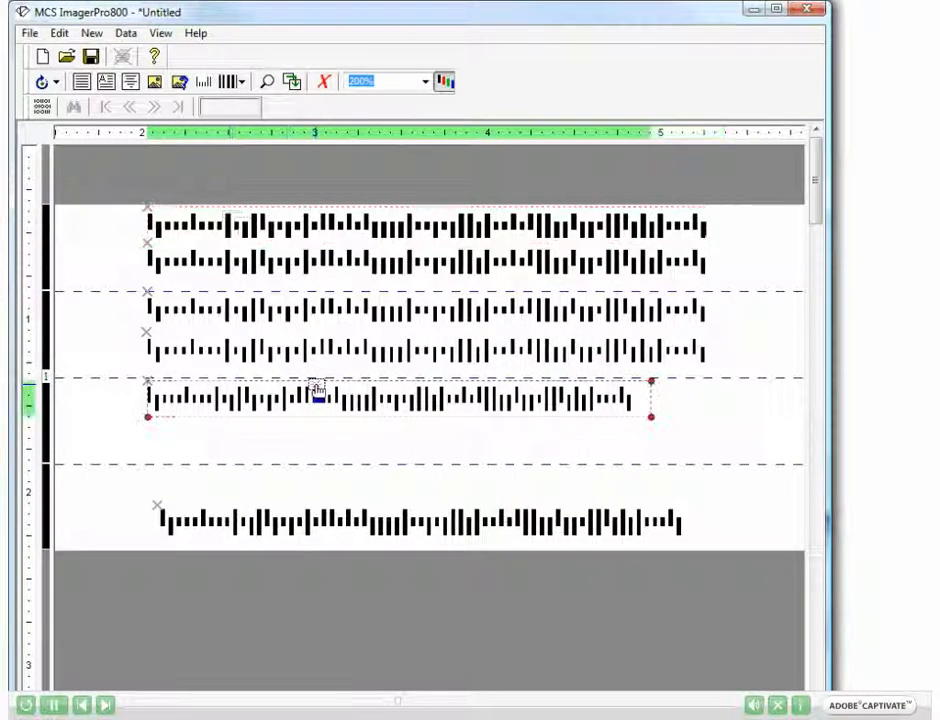
double_click(316, 393)
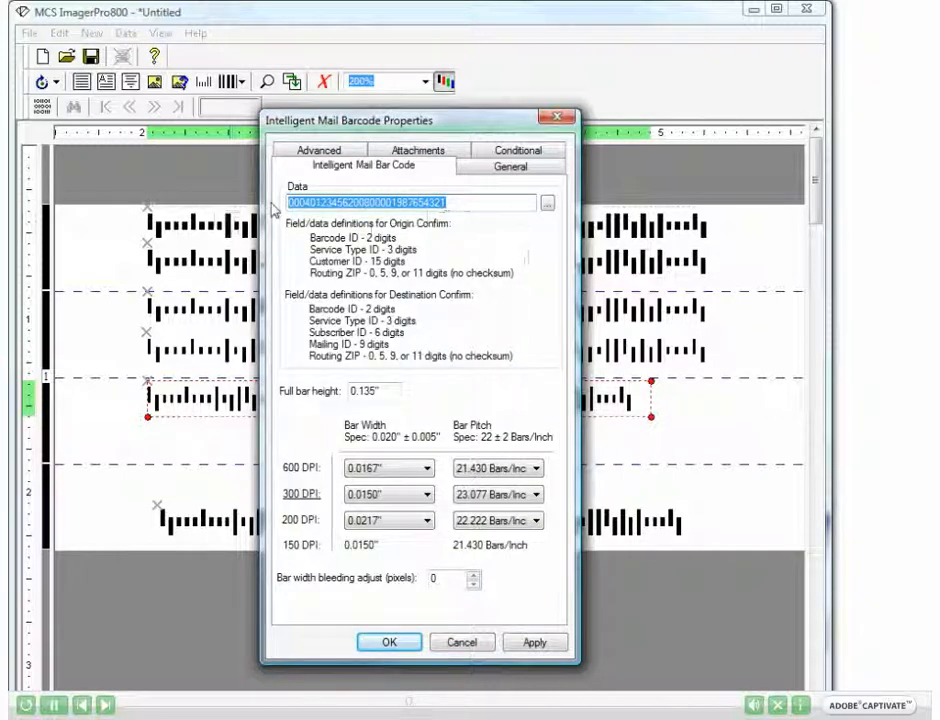
left_click(548, 204)
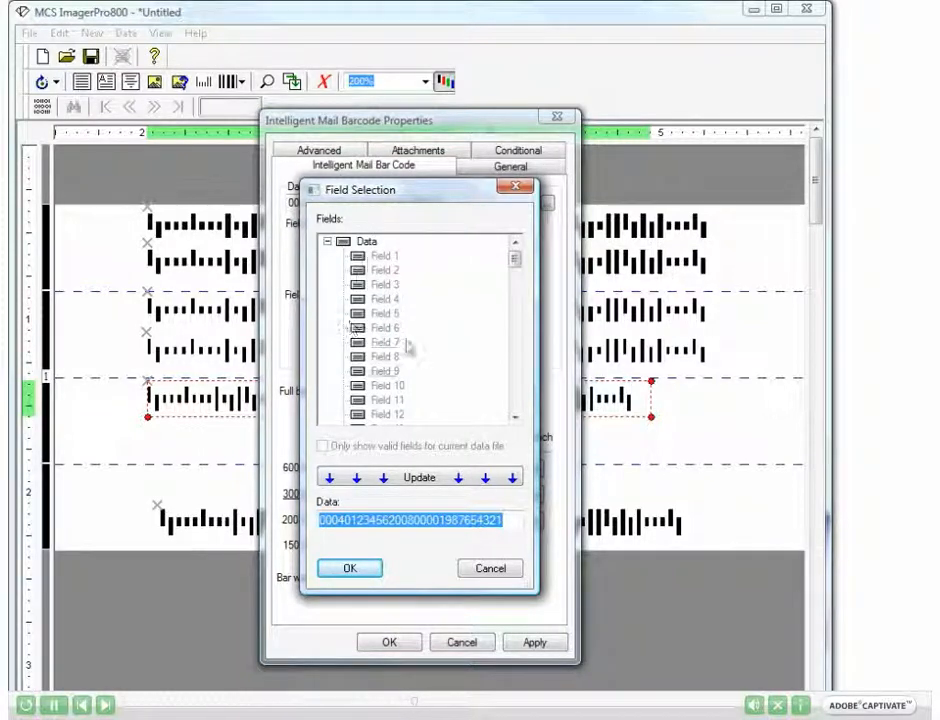
left_click(515, 188)
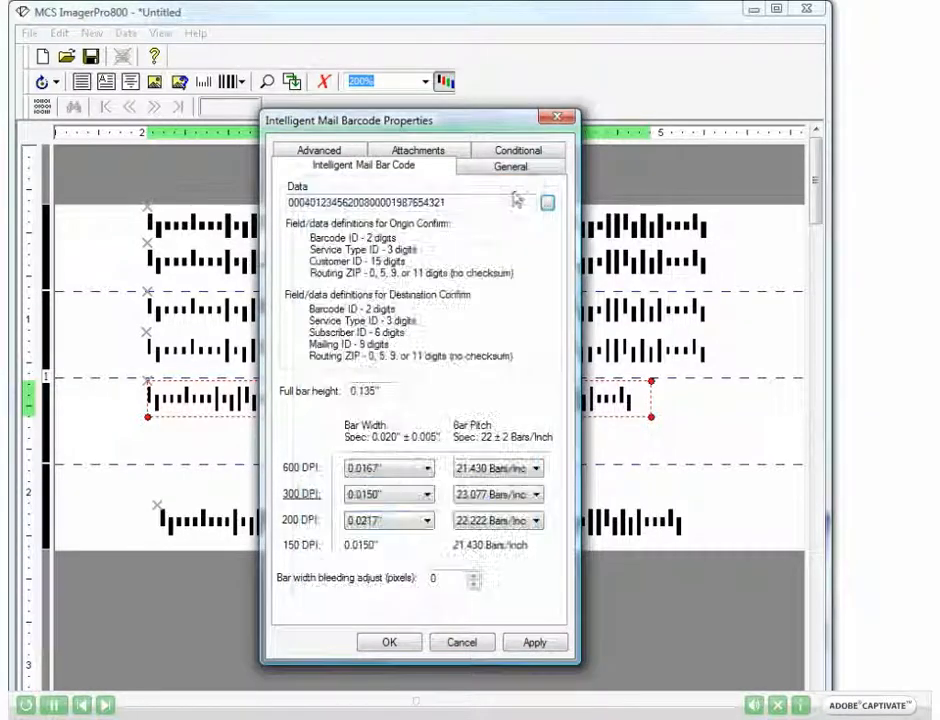
left_click_drag(512, 203, 222, 232)
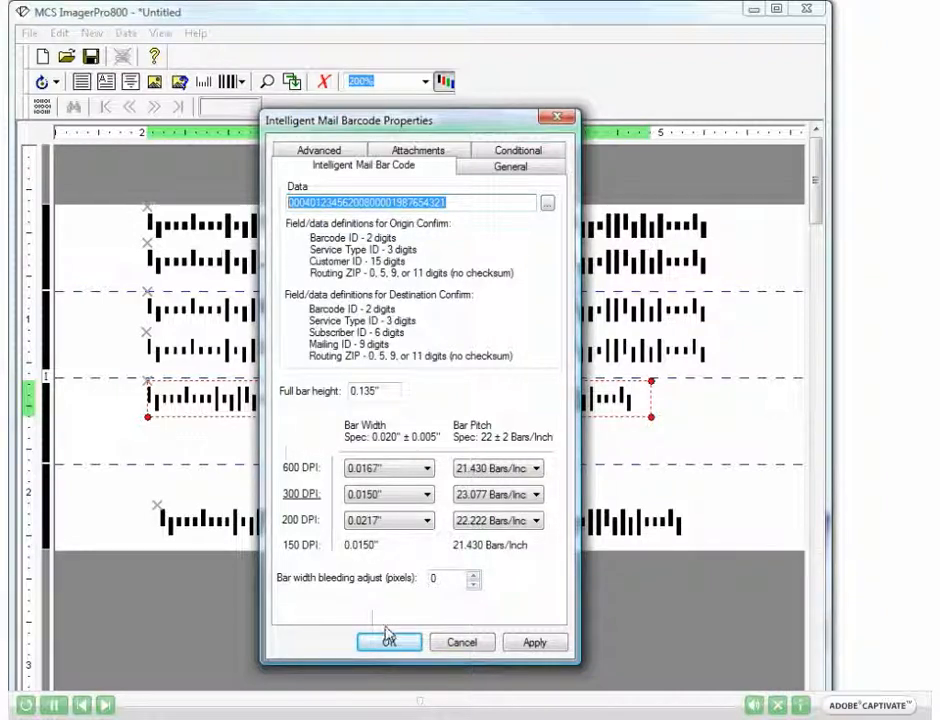
Step: Apply a bar width bleeding adjust of 1 pixel and of 2 pixels to the fifth barcode, keeping the barcode in view
left_click_drag(440, 580, 427, 583)
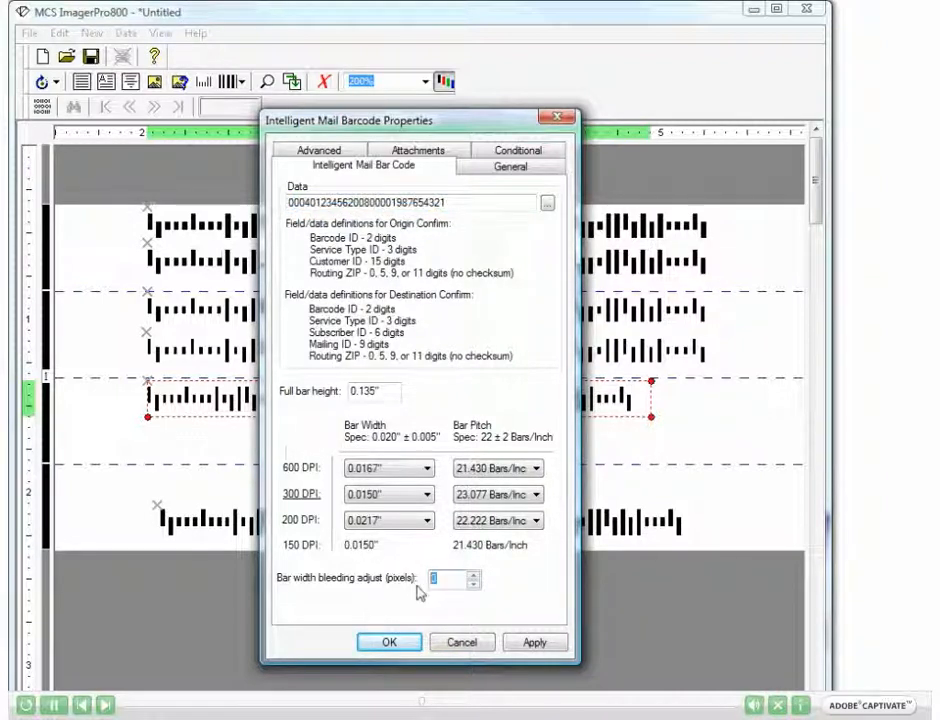
left_click_drag(440, 128, 772, 78)
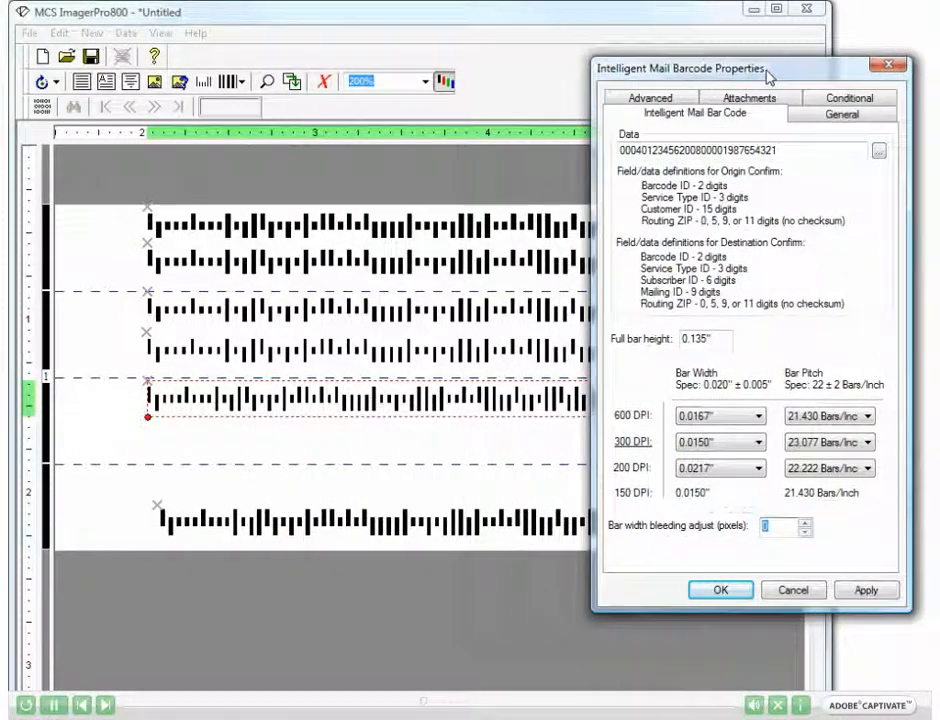
left_click(804, 525)
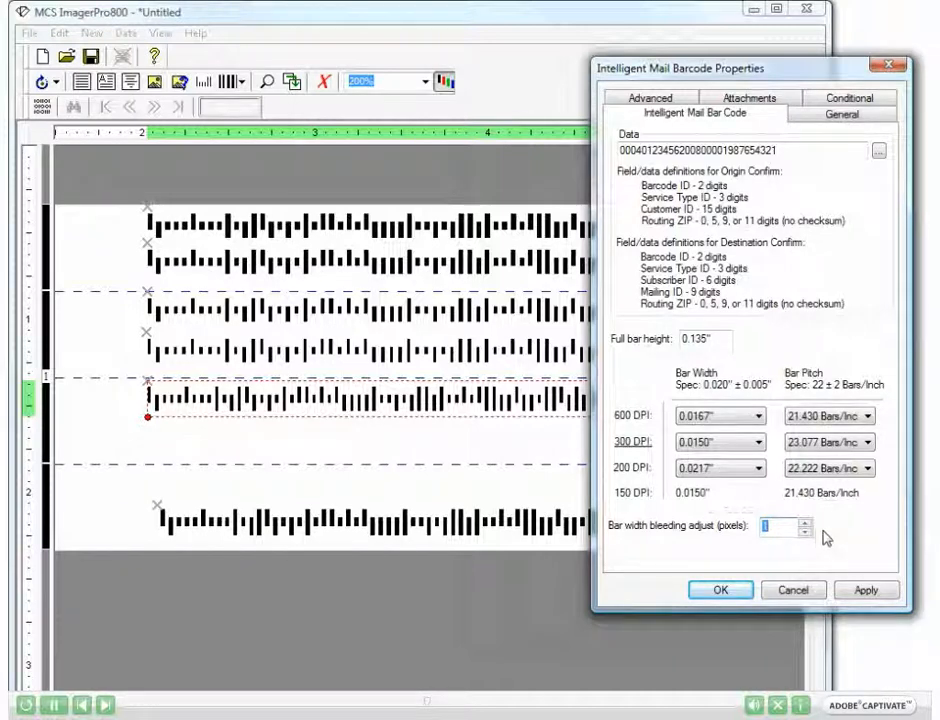
left_click(858, 592)
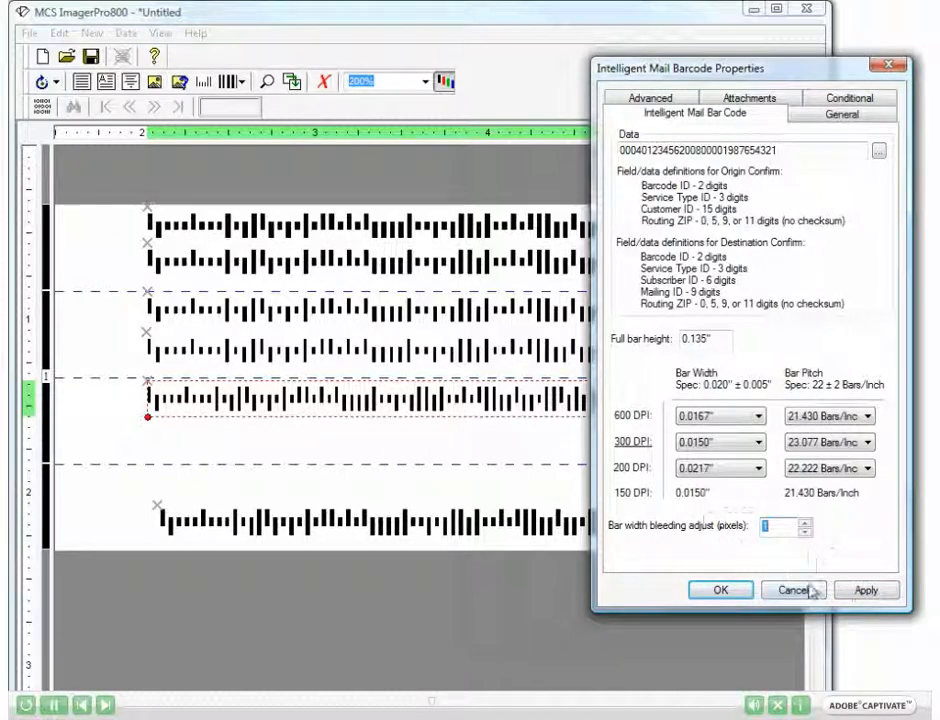
left_click(865, 593)
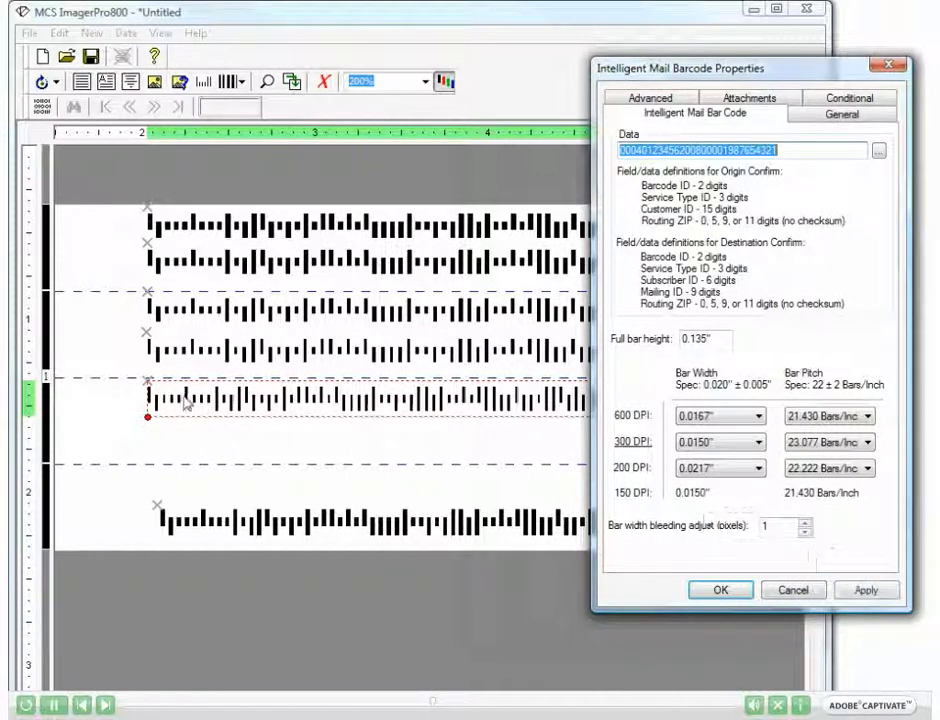
left_click(806, 526)
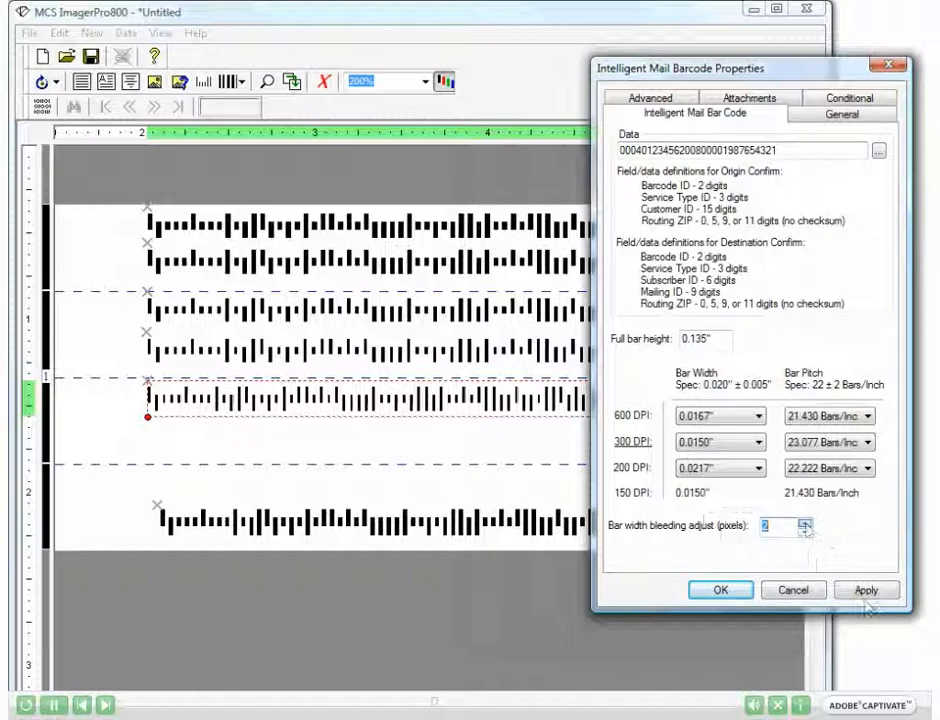
left_click(866, 592)
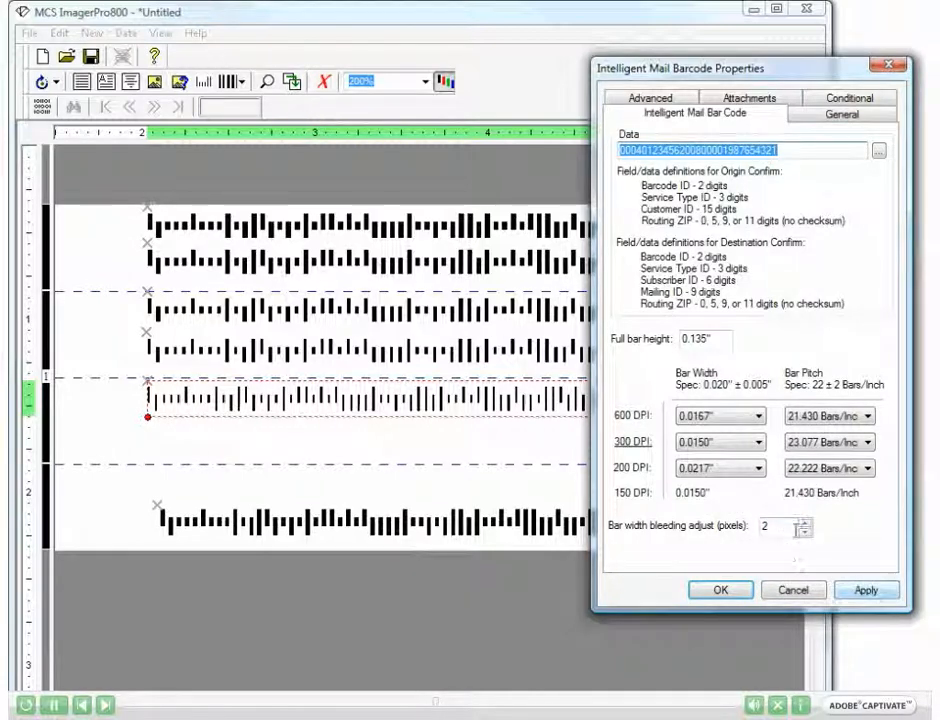
Step: Reset the fifth barcode's bar width bleeding adjust to 0 pixels and close its properties
left_click(805, 531)
left_click(860, 591)
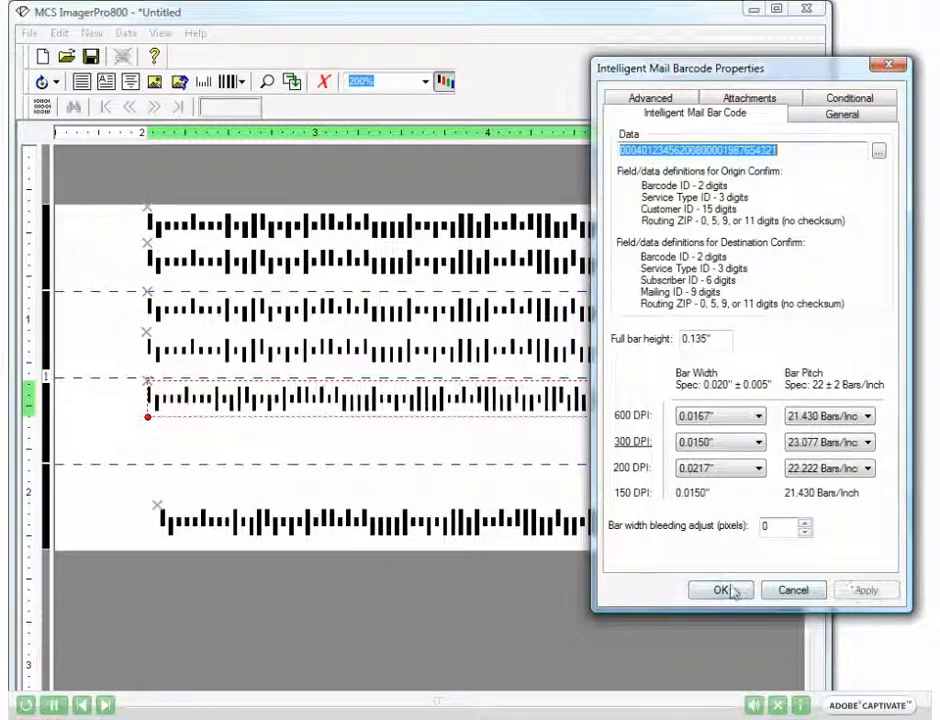
left_click(718, 590)
Step: Raise the topmost barcode's bar width bleeding adjust to 1 pixel and on to 3 pixels, applying the changes
double_click(388, 238)
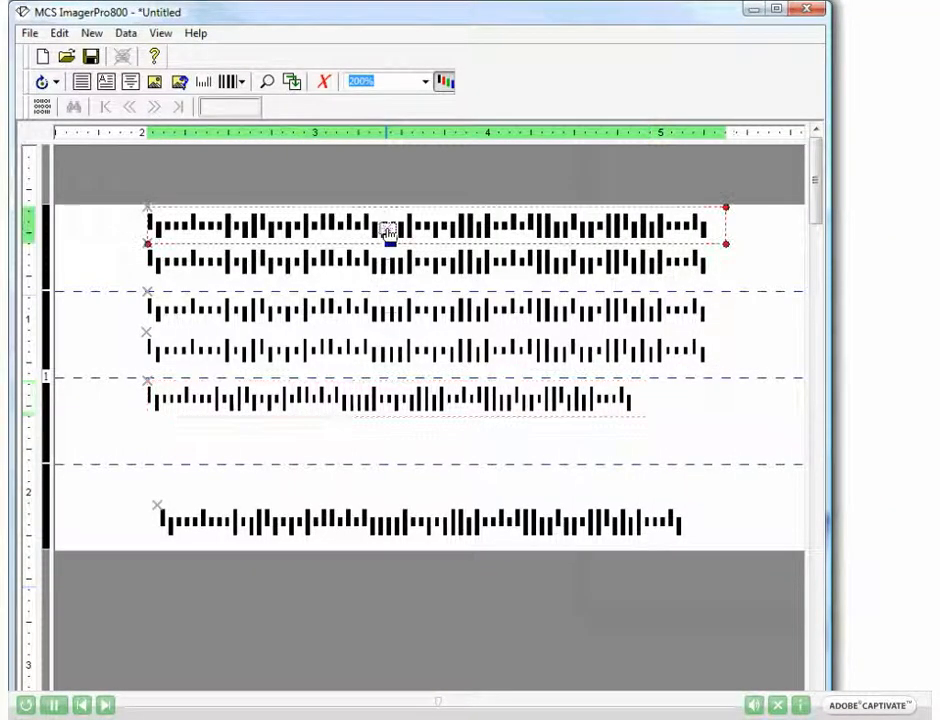
left_click_drag(408, 124, 815, 56)
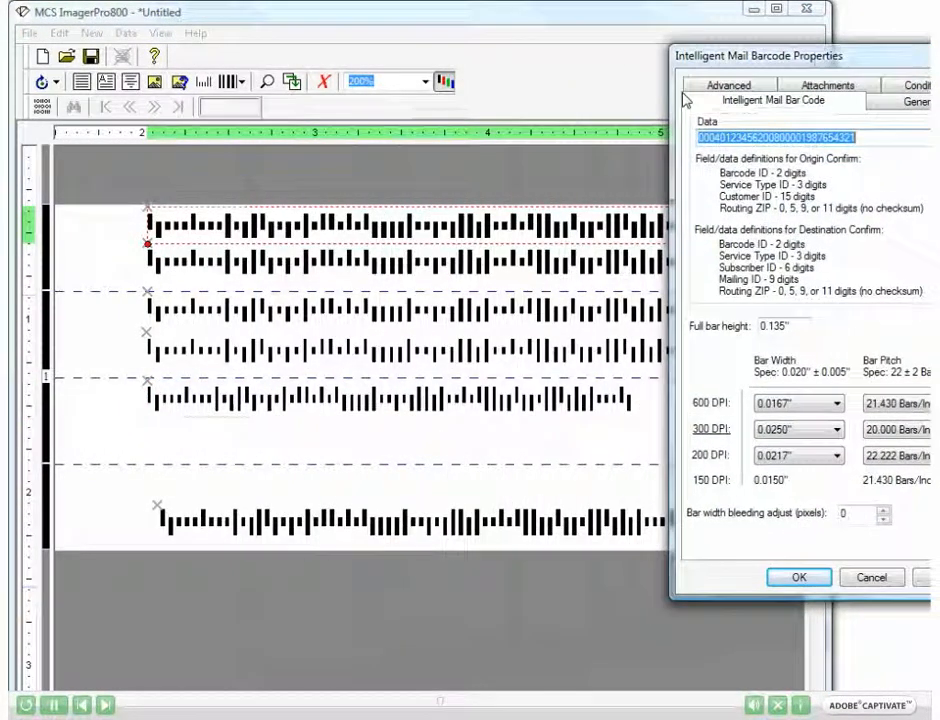
left_click(883, 509)
left_click(930, 577)
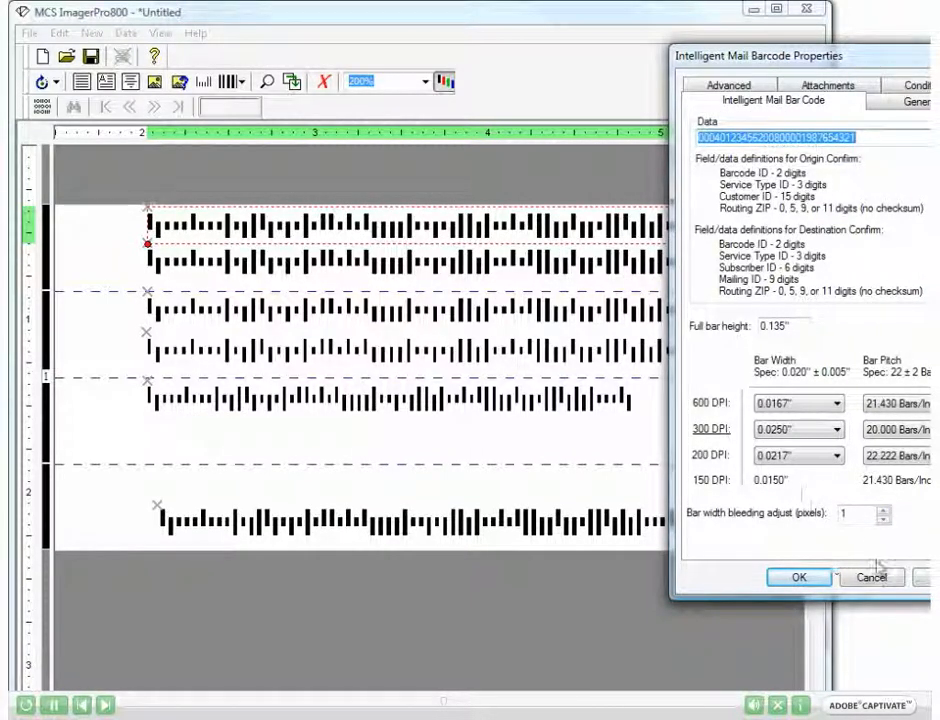
left_click(883, 514)
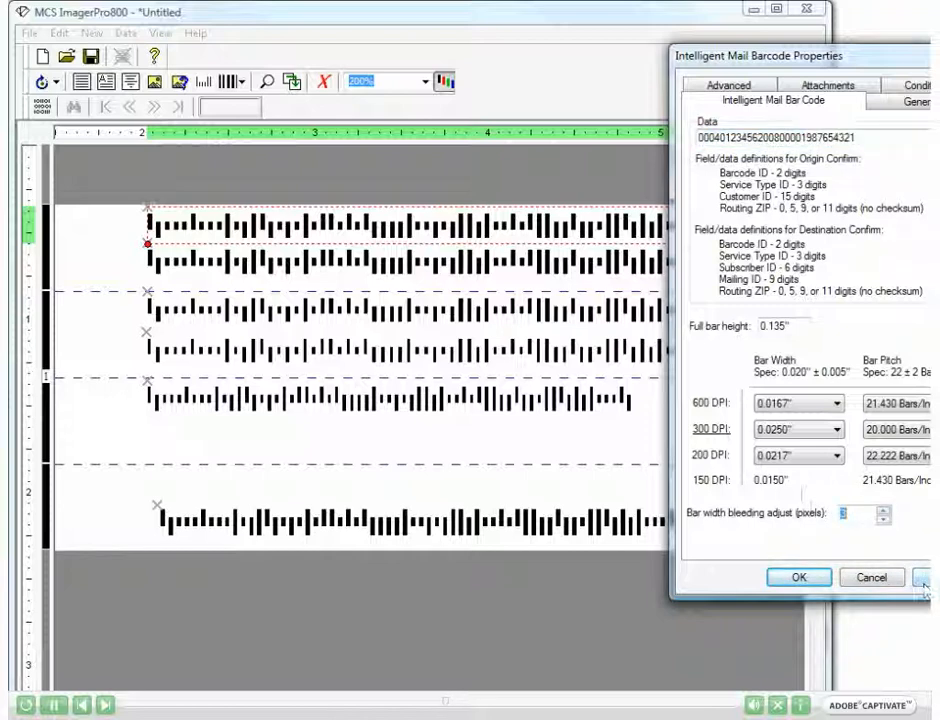
left_click(883, 510)
left_click(797, 580)
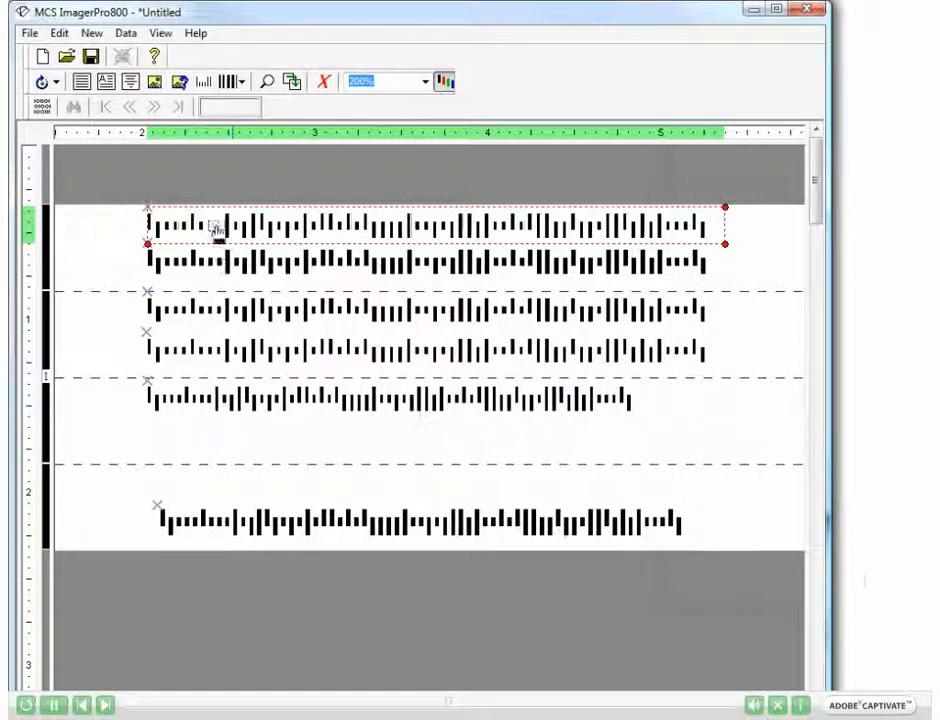
Step: Reopen the topmost barcode's properties and lower its bar width bleeding adjust to restore the original bar thickness
left_click(138, 238)
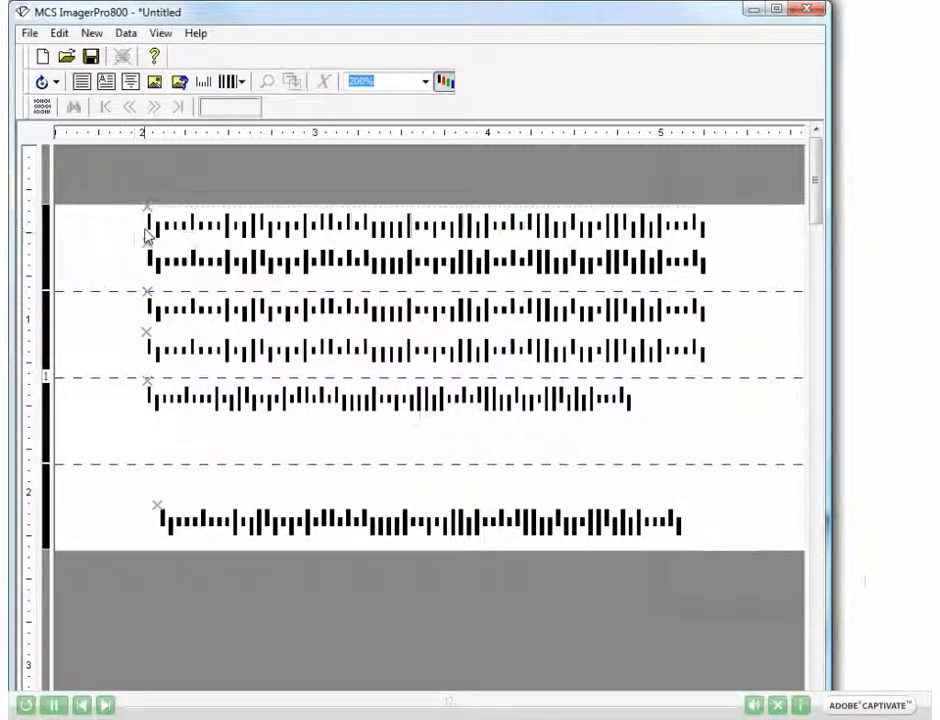
double_click(158, 238)
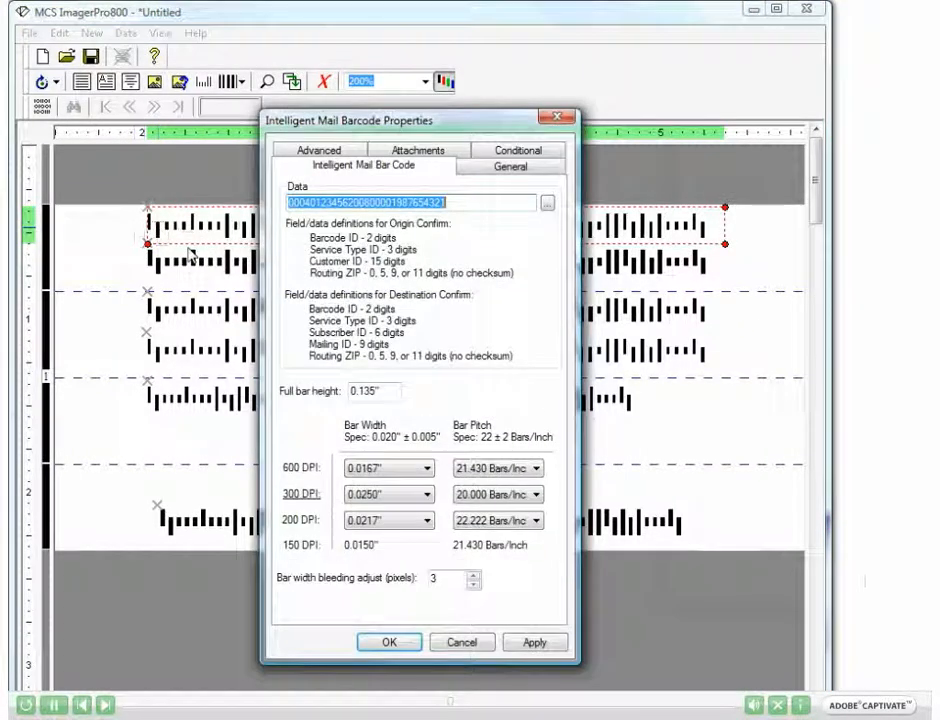
left_click(473, 585)
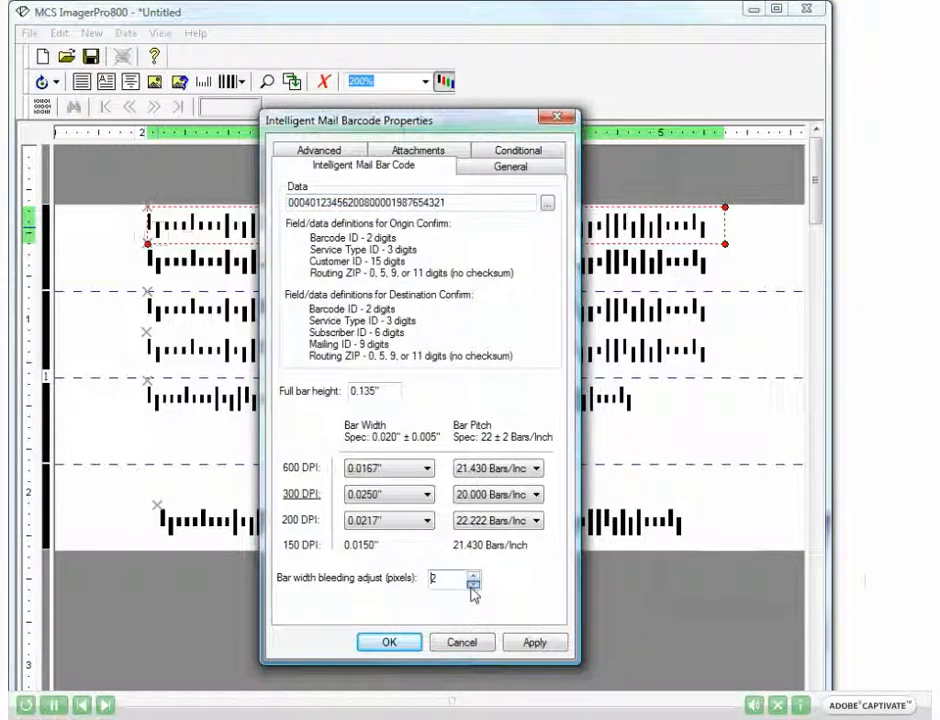
left_click(531, 643)
left_click(390, 643)
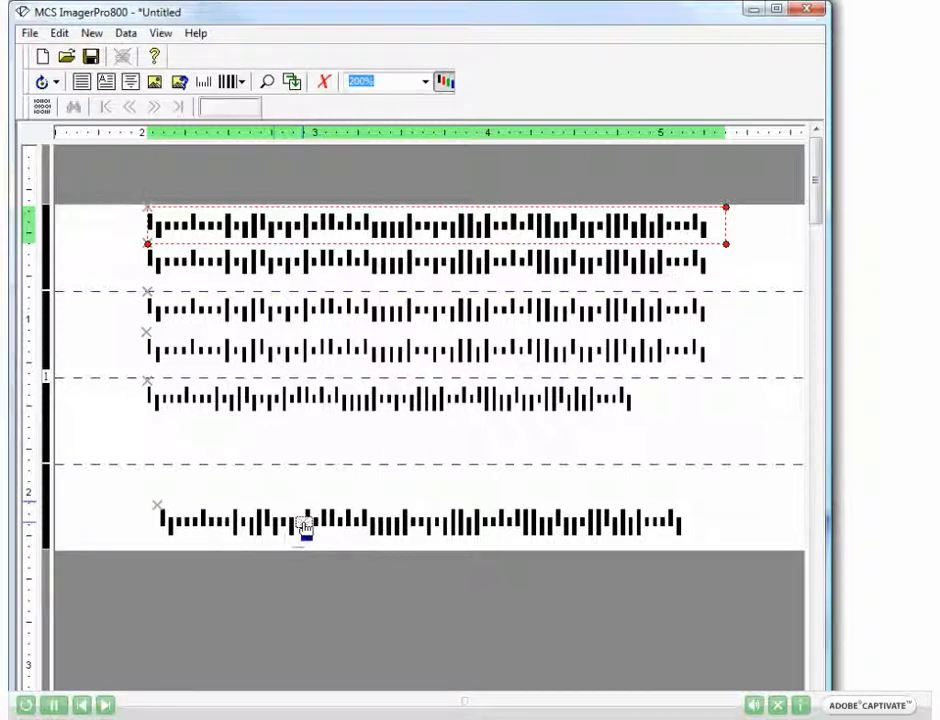
Step: Select the entire barcode text in the bottom text box's properties and apply a font size of 12
double_click(305, 525)
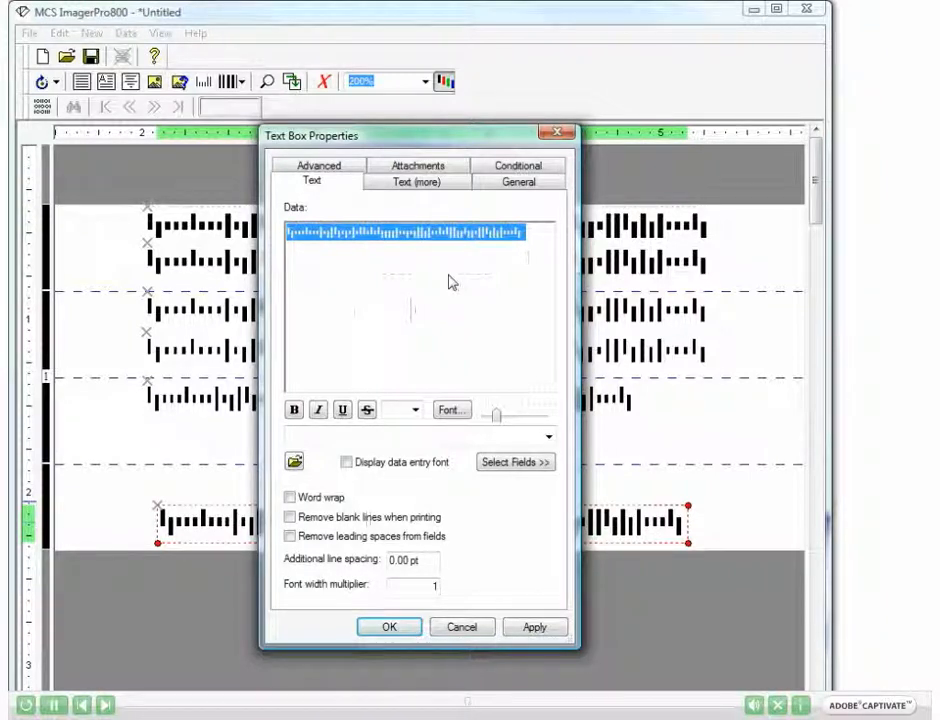
left_click(523, 233)
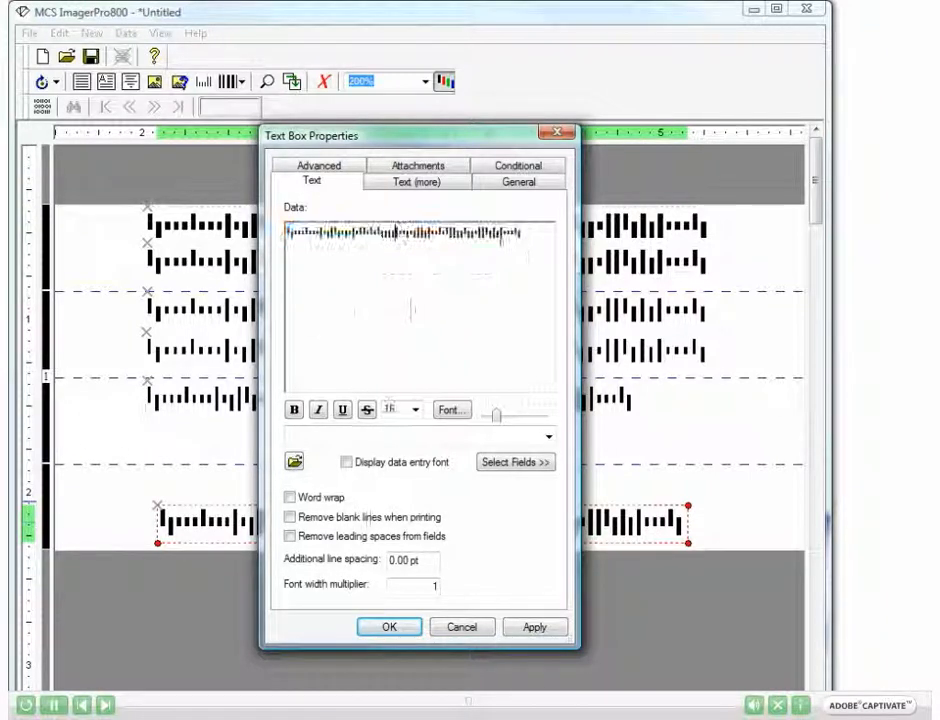
left_click_drag(523, 233, 262, 240)
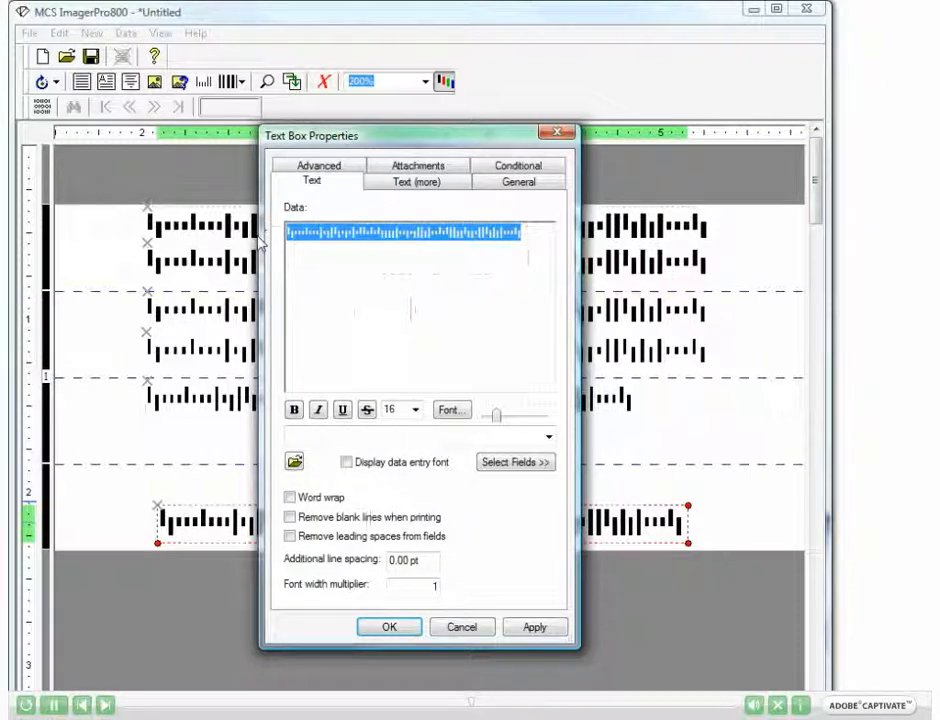
left_click(415, 410)
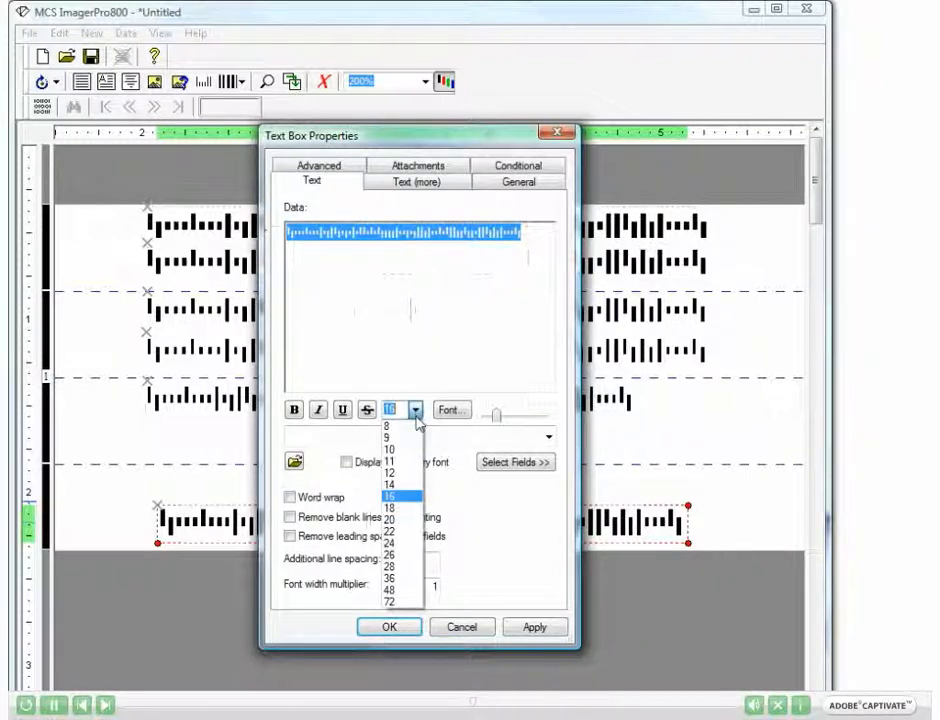
left_click(396, 474)
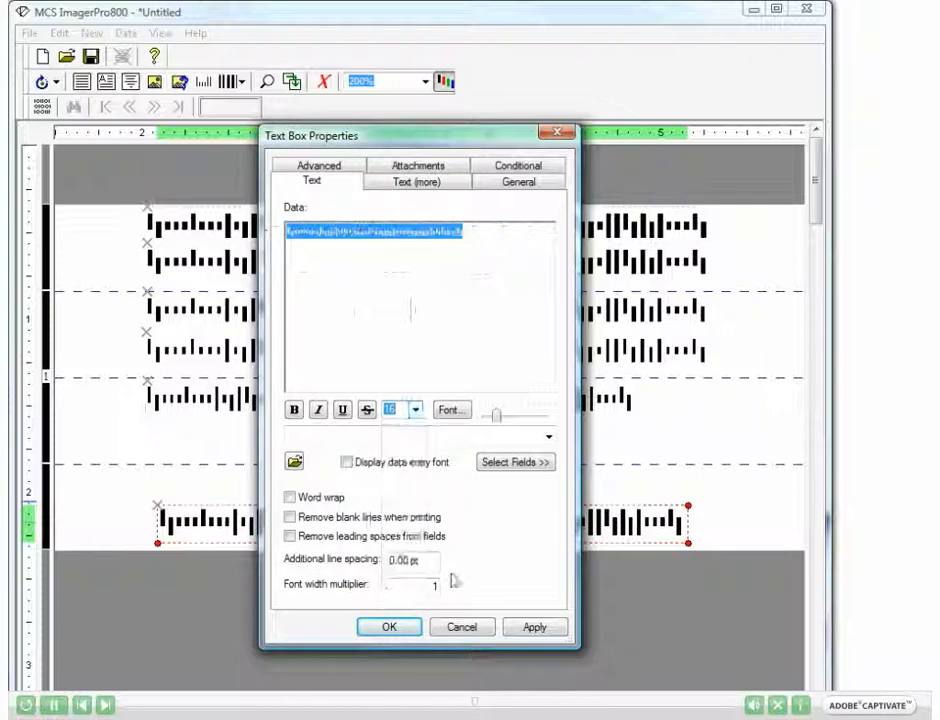
left_click(538, 632)
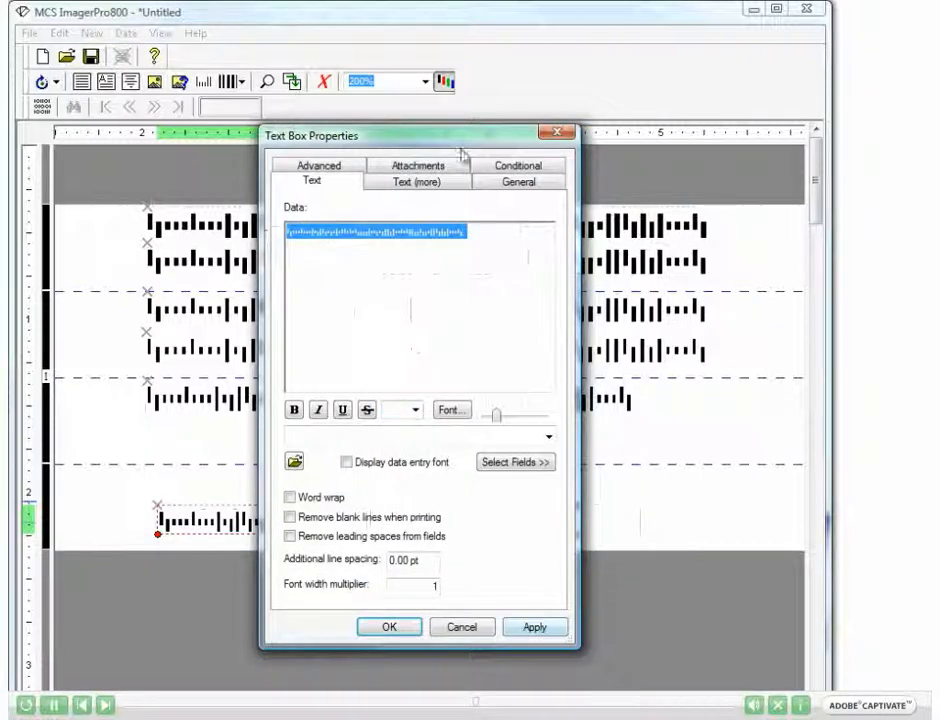
Step: Set the bottom text box's barcode text to font size 16, keeping the template in view, and close its properties
left_click_drag(450, 136, 648, 78)
left_click(603, 341)
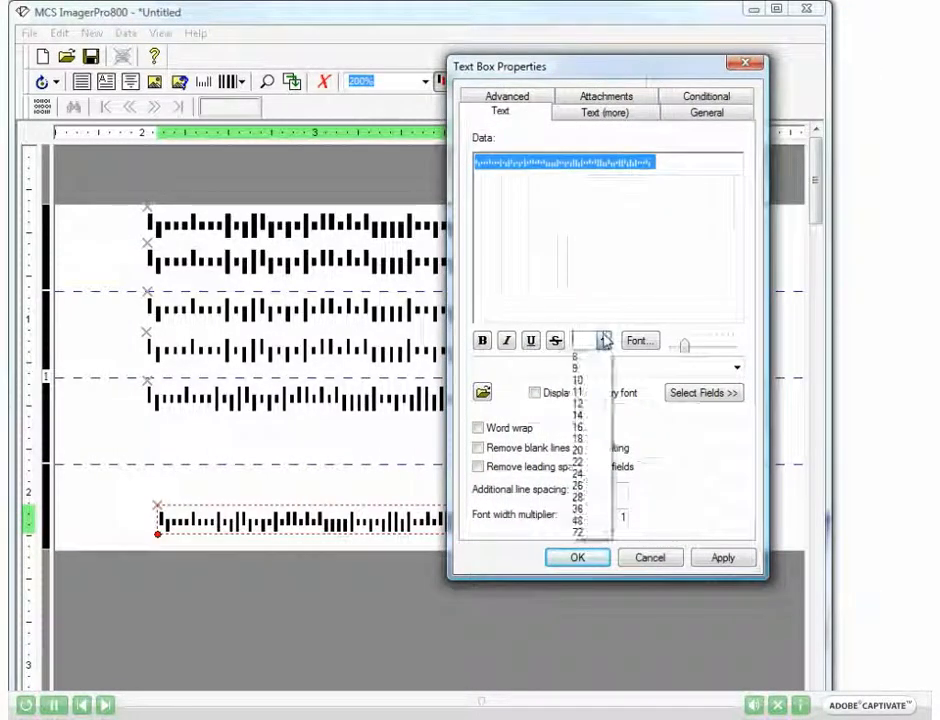
left_click(580, 427)
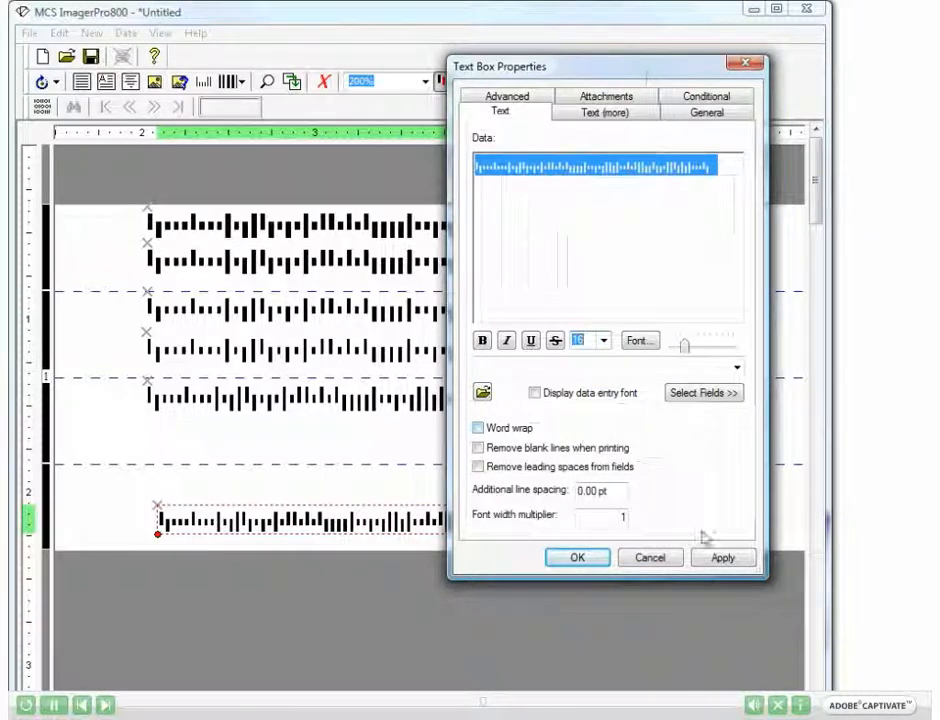
left_click(585, 559)
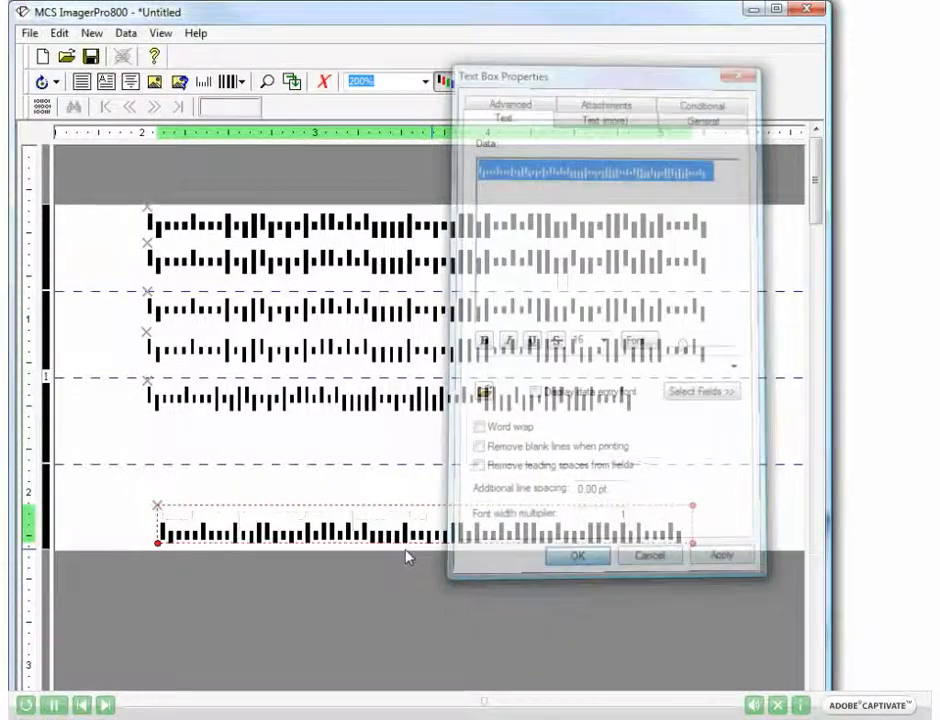
Step: Reposition the font-based barcode slightly up and to the left so it lines up with the start of the barcodes above
left_click_drag(389, 533, 381, 522)
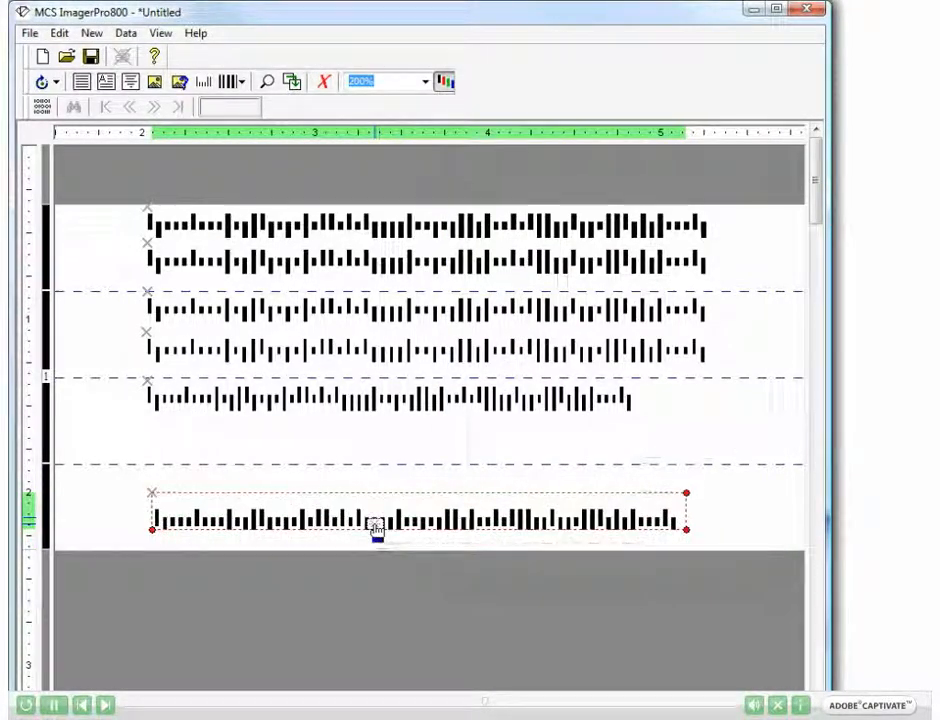
left_click(508, 544)
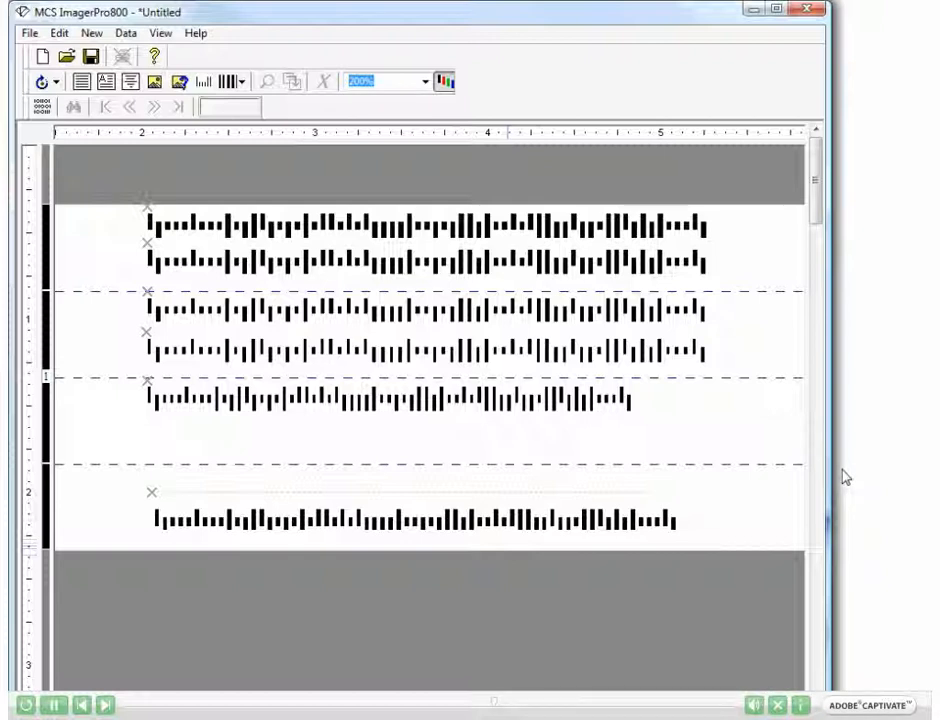
left_click(488, 519)
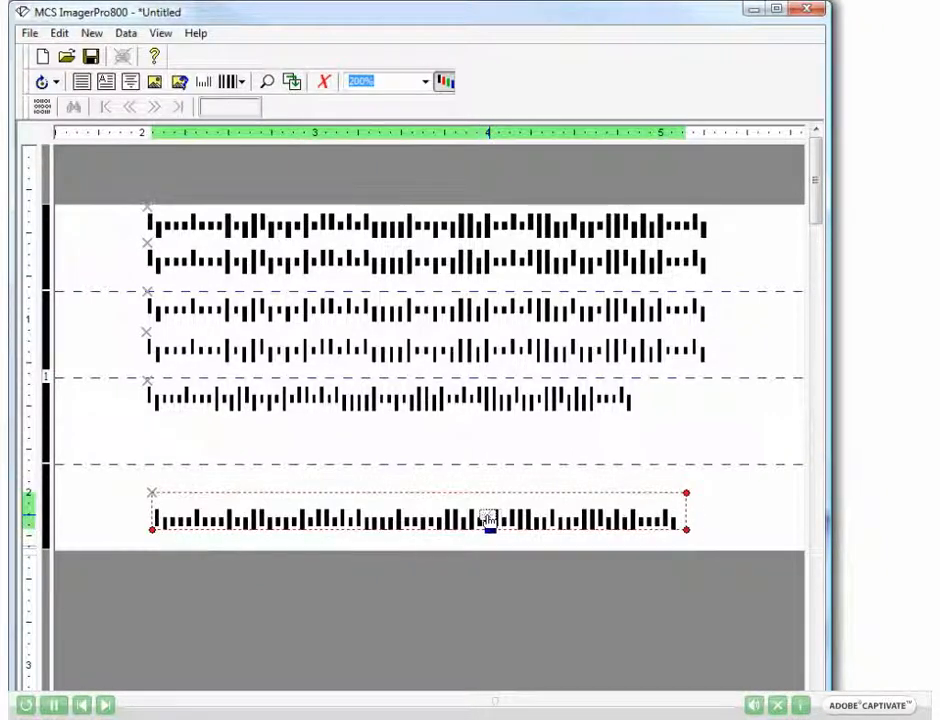
left_click_drag(499, 529, 492, 524)
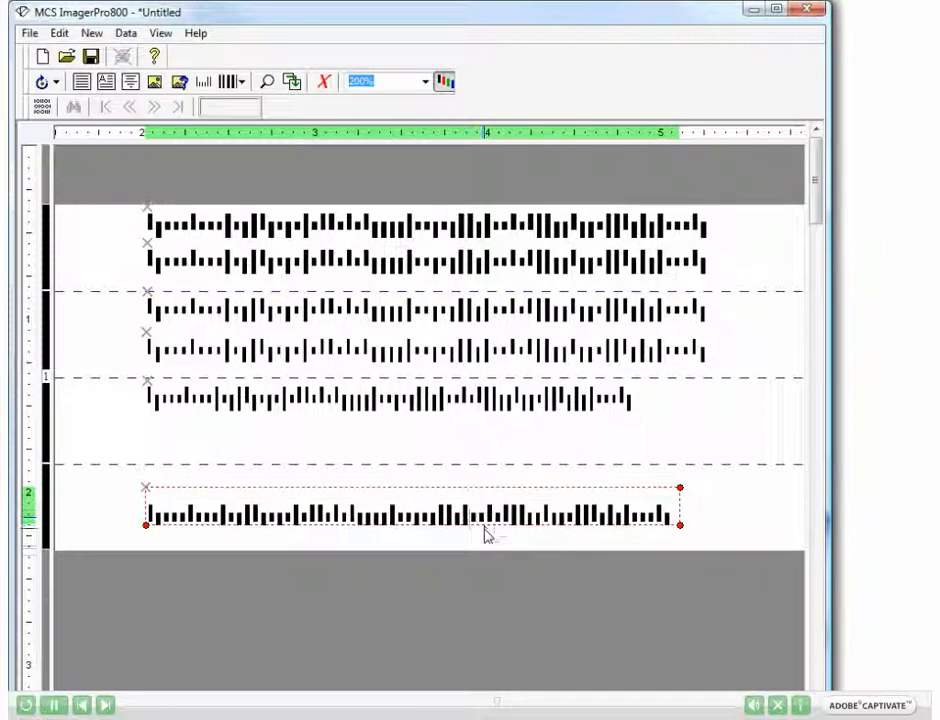
left_click(486, 541)
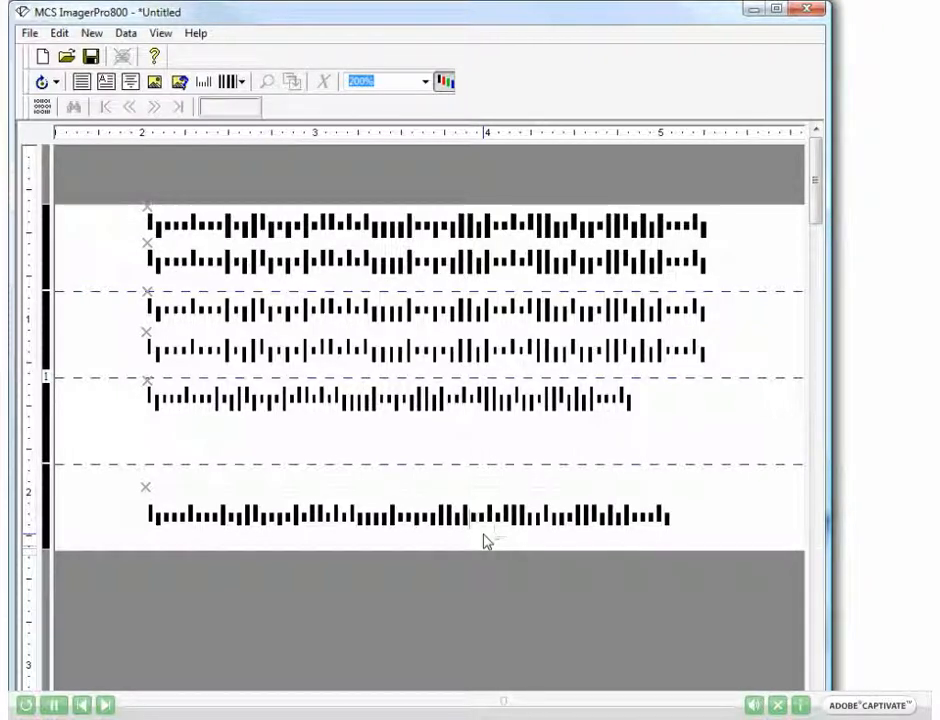
left_click(483, 510)
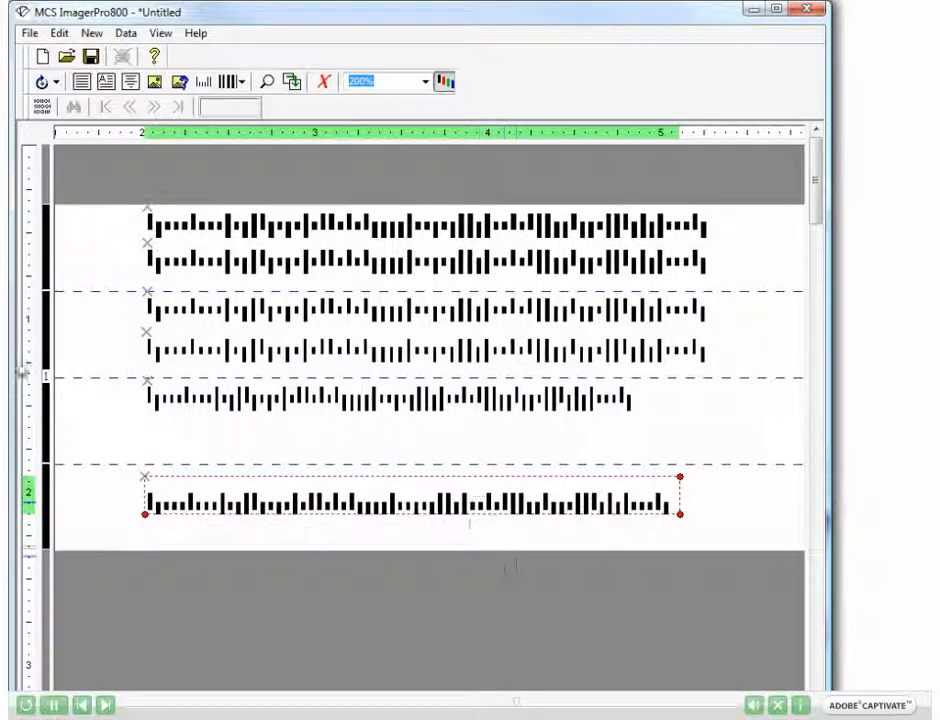
Step: Load the data file MCS Demo Room Test File.csv into the job and view its records
left_click(11, 370)
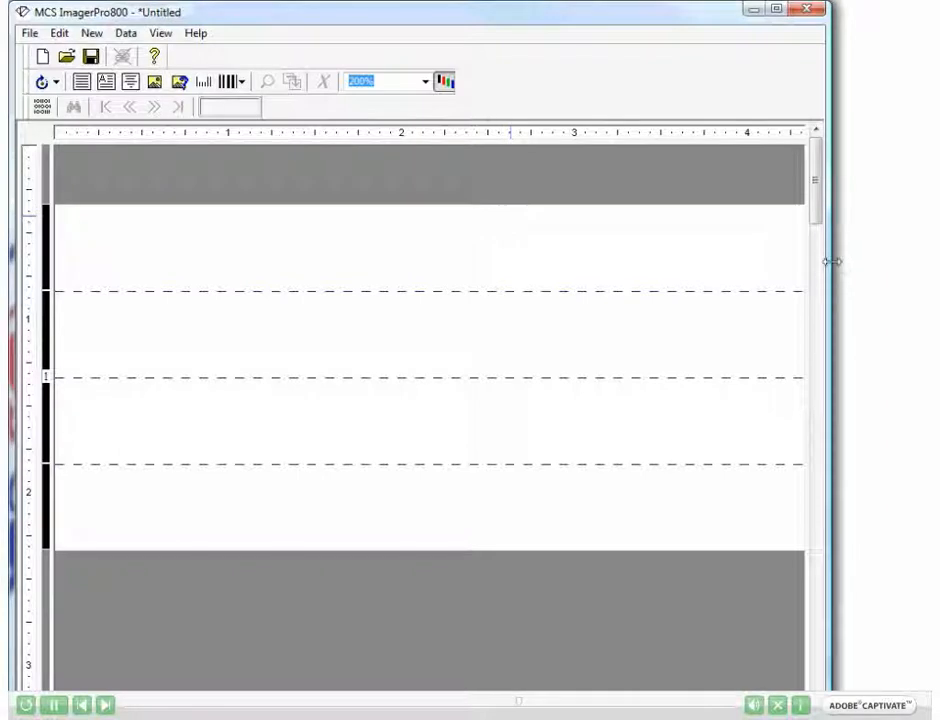
left_click_drag(839, 260, 927, 263)
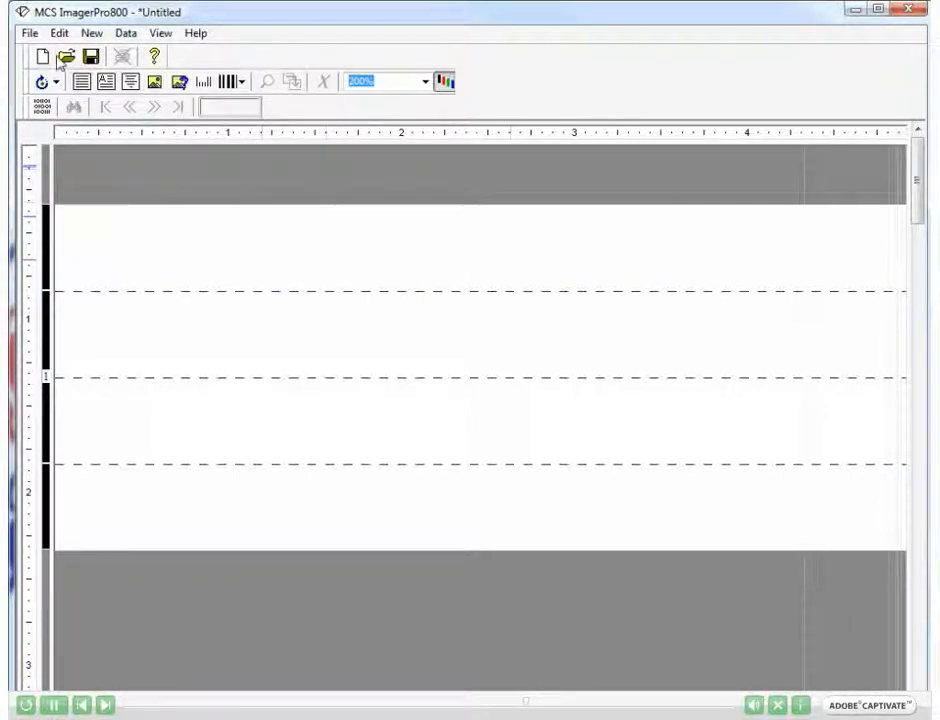
left_click(30, 35)
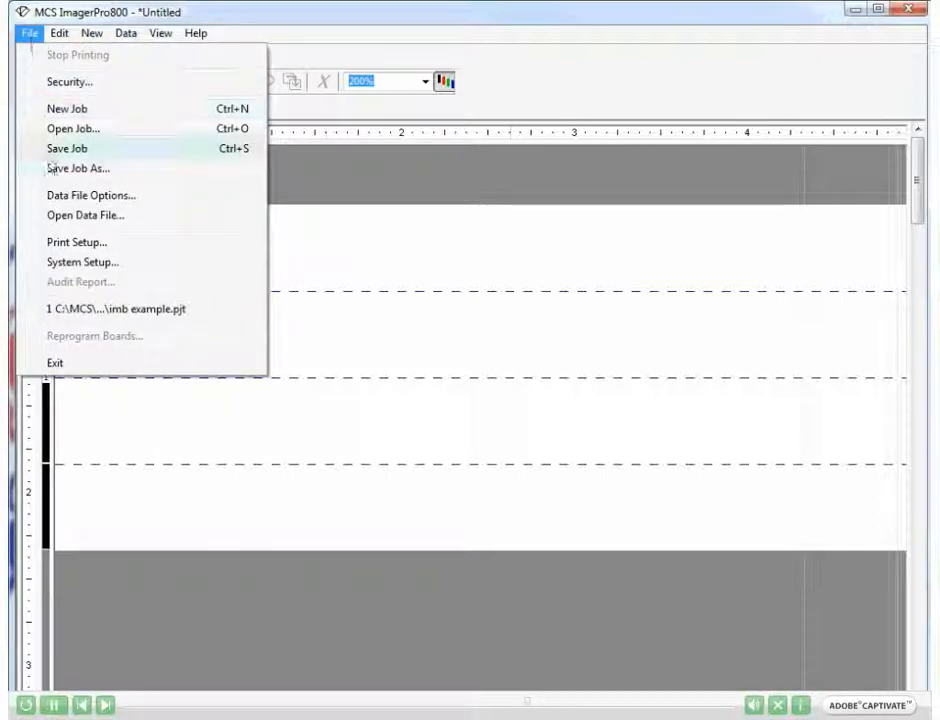
left_click(69, 214)
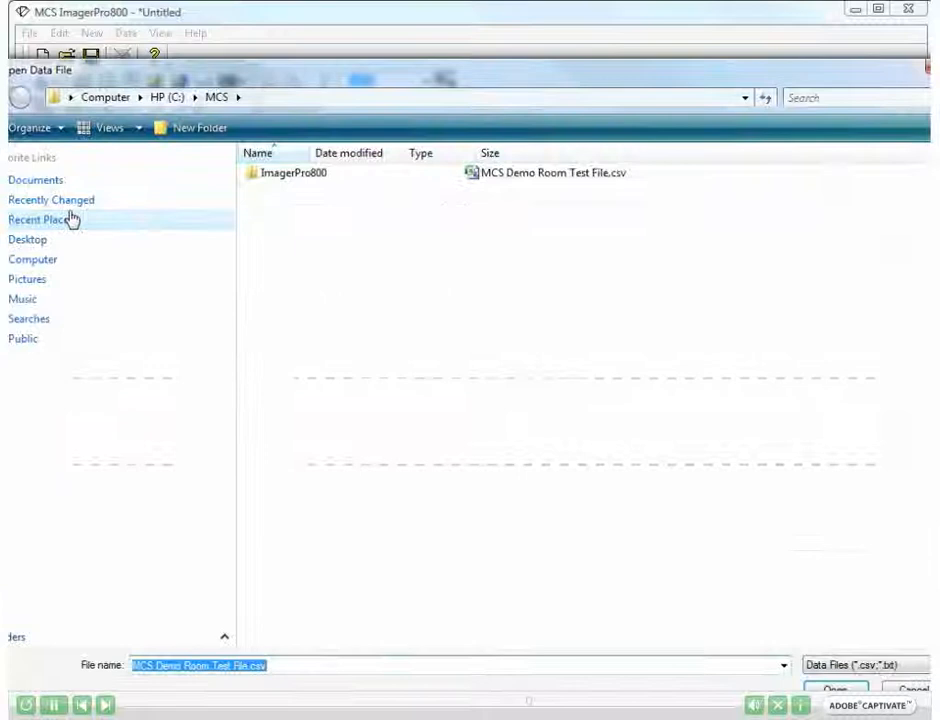
double_click(508, 180)
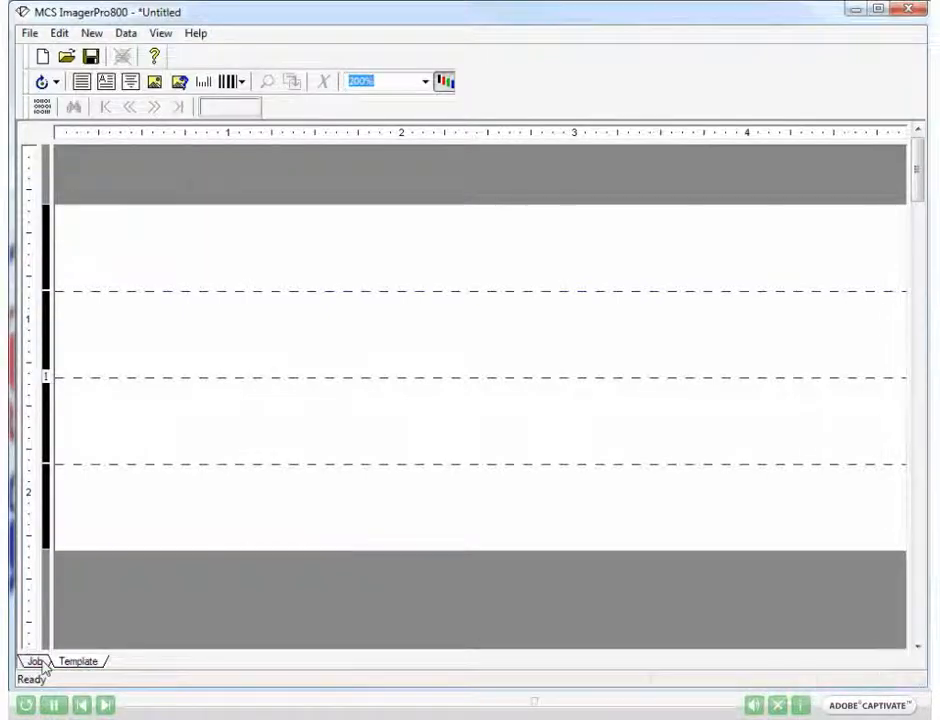
left_click(38, 662)
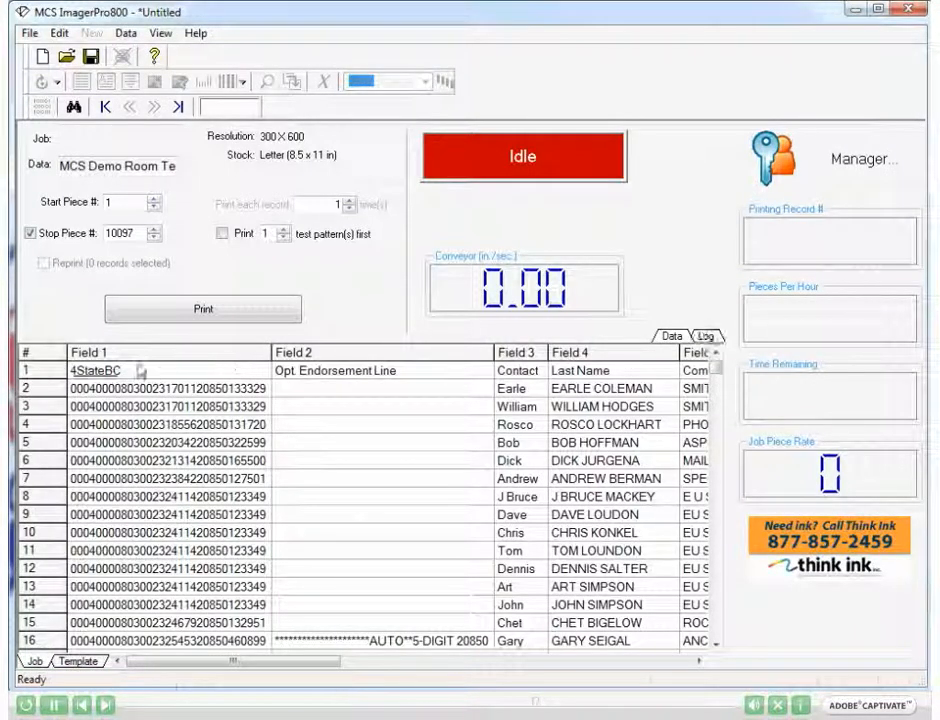
Step: Insert an Intelligent Mail barcode into the blank template and place its properties dialog clear of the barcode
left_click(78, 661)
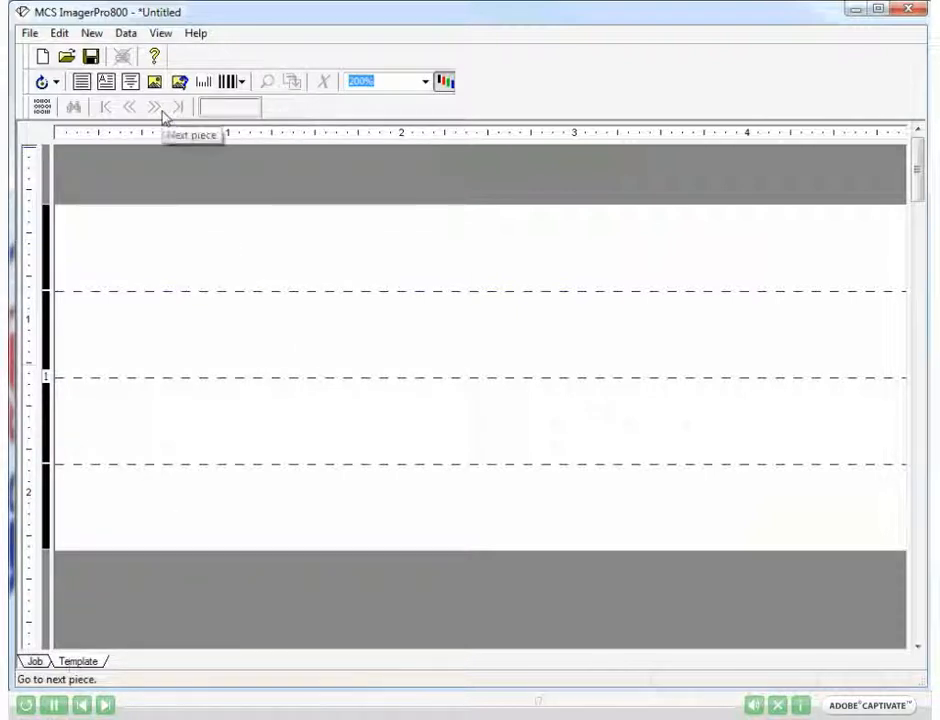
left_click(244, 84)
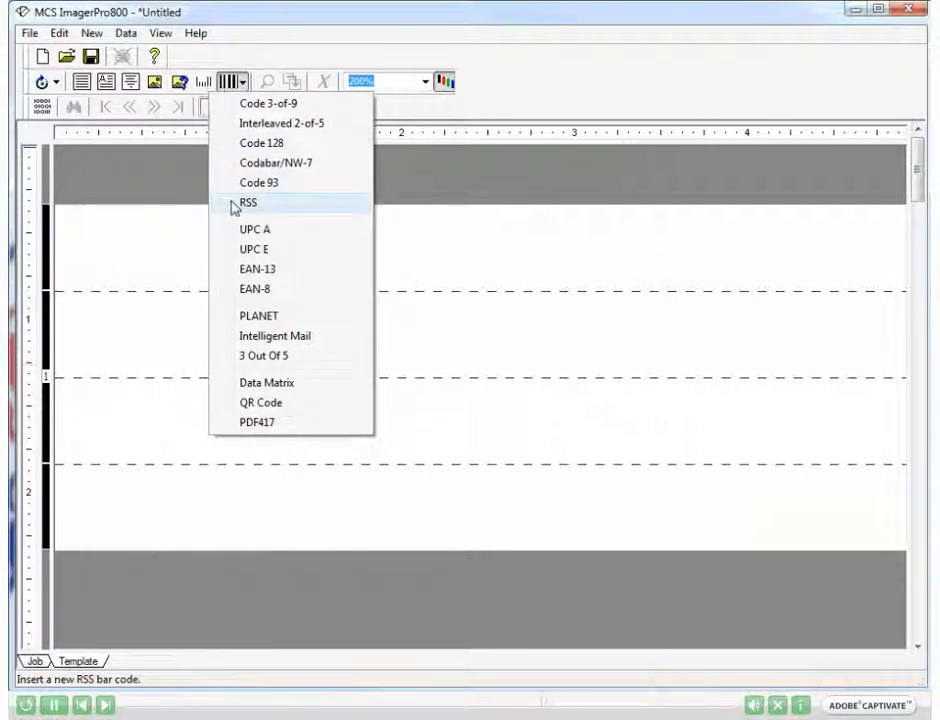
left_click(273, 337)
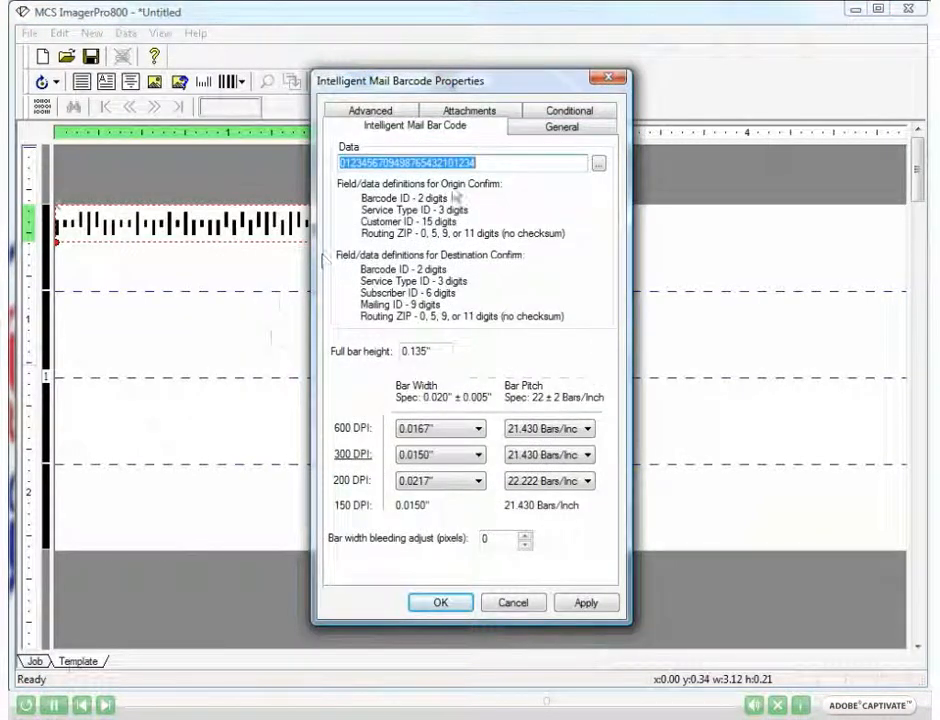
left_click_drag(488, 163, 338, 163)
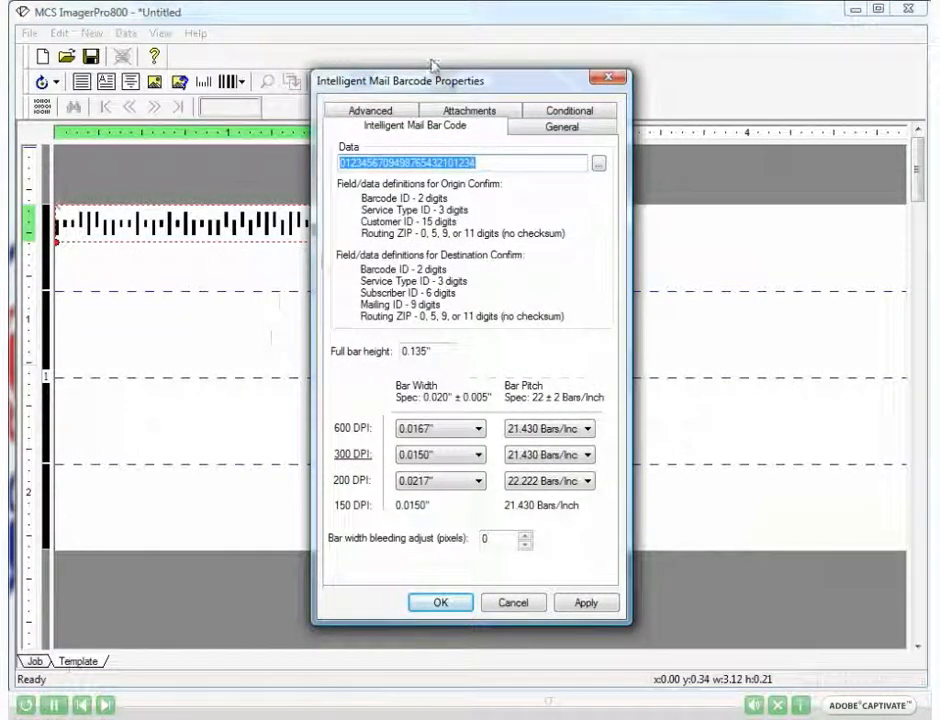
left_click_drag(468, 87, 714, 36)
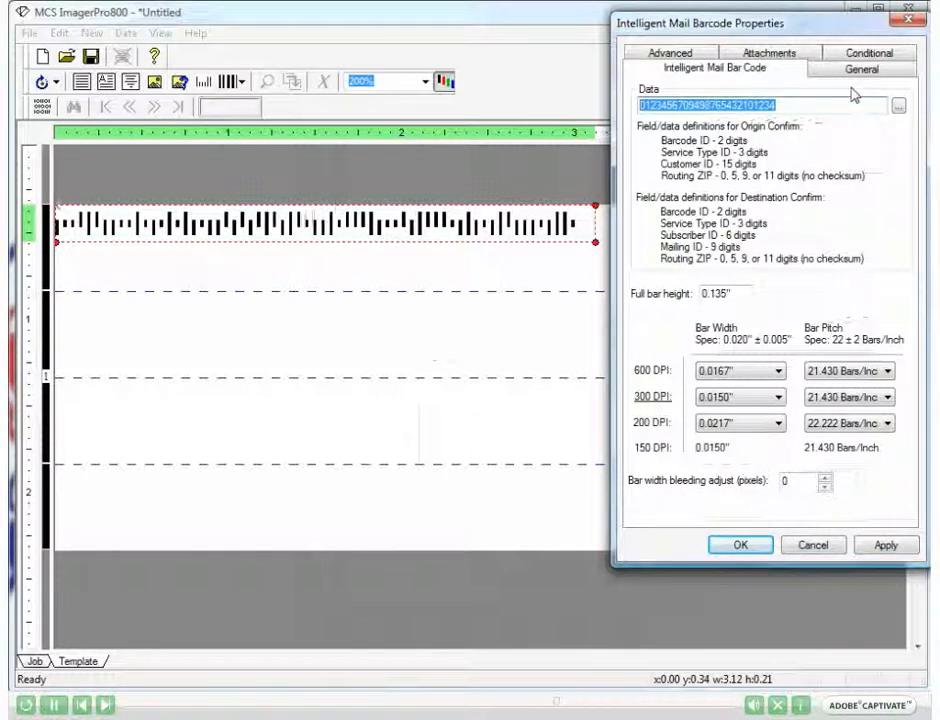
Step: Replace the barcode's sample data with Field 1 of the data file, apply it and close the properties
left_click(692, 105)
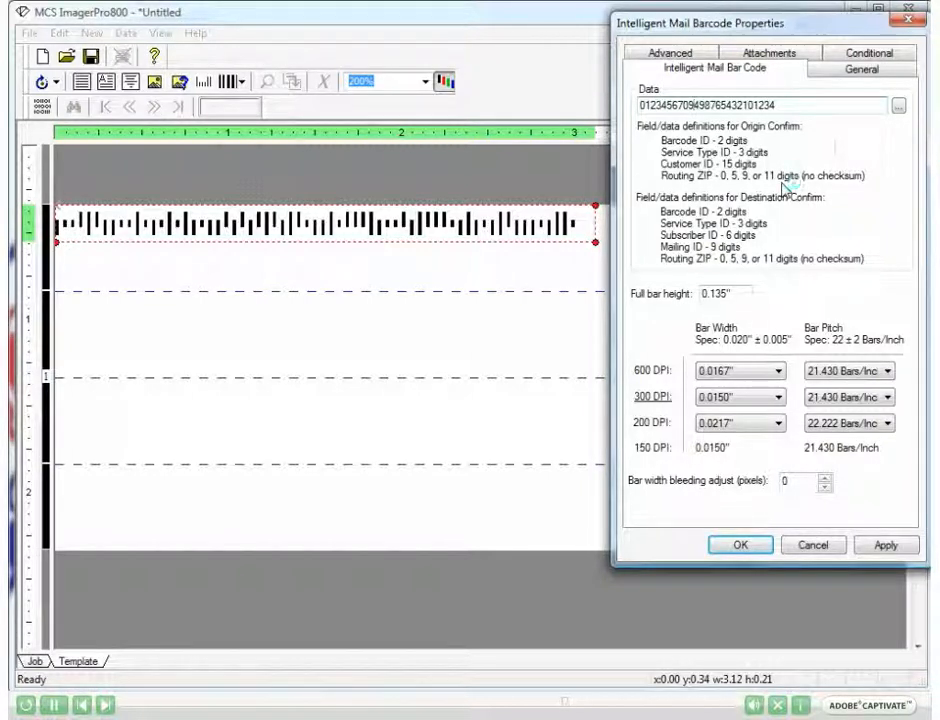
double_click(781, 106)
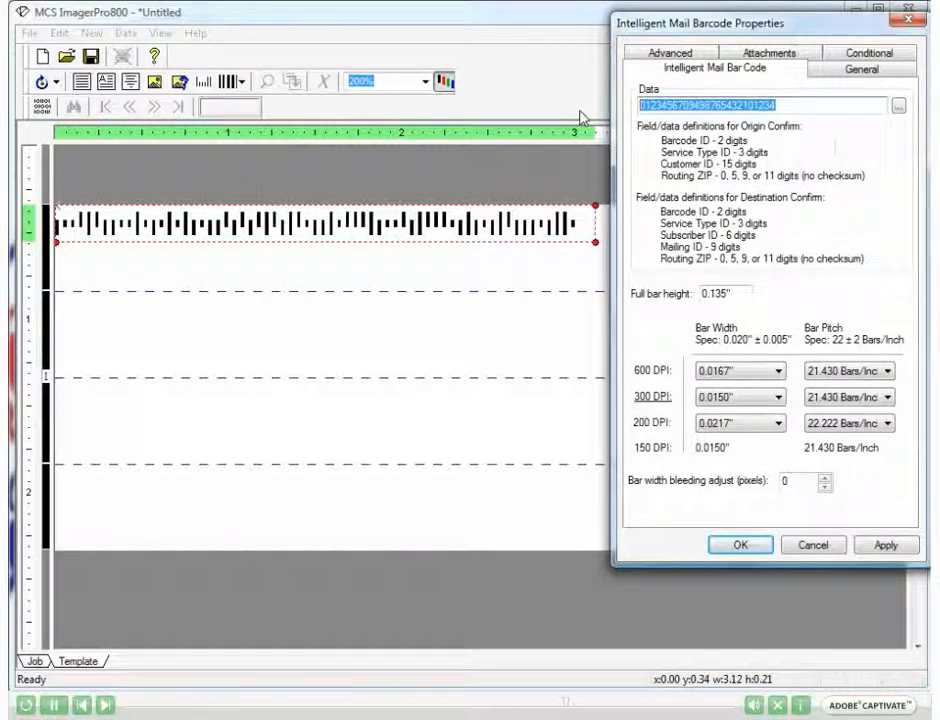
left_click(898, 110)
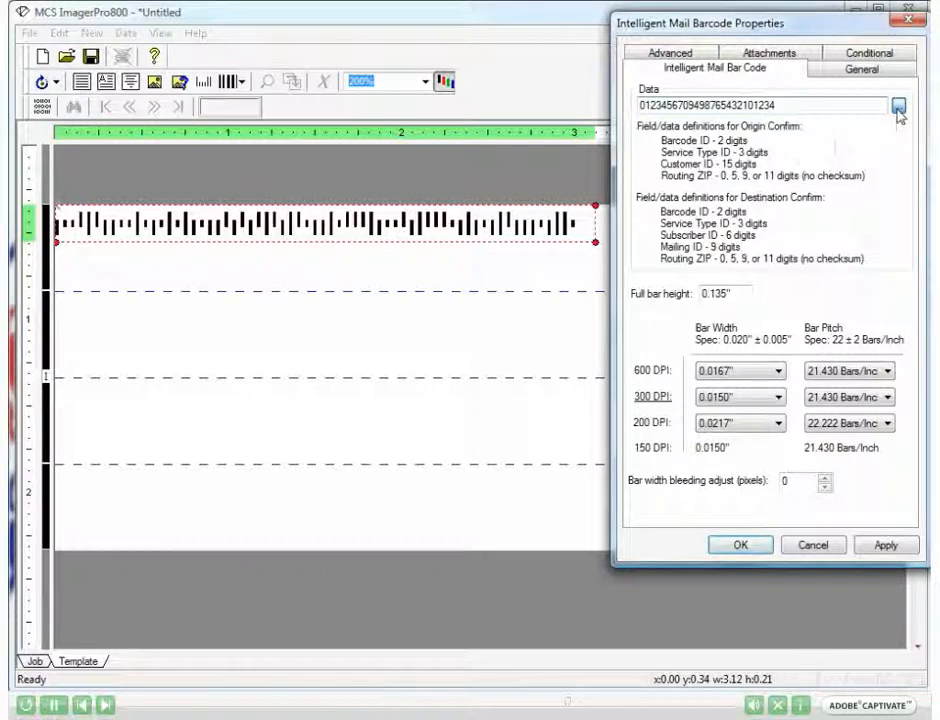
left_click(733, 160)
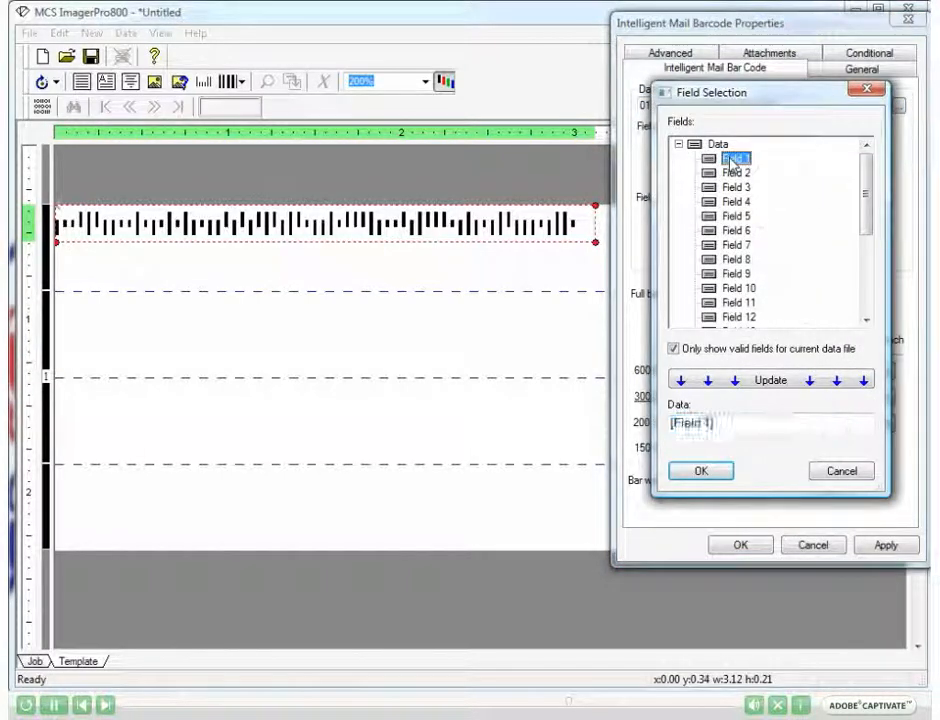
left_click(692, 472)
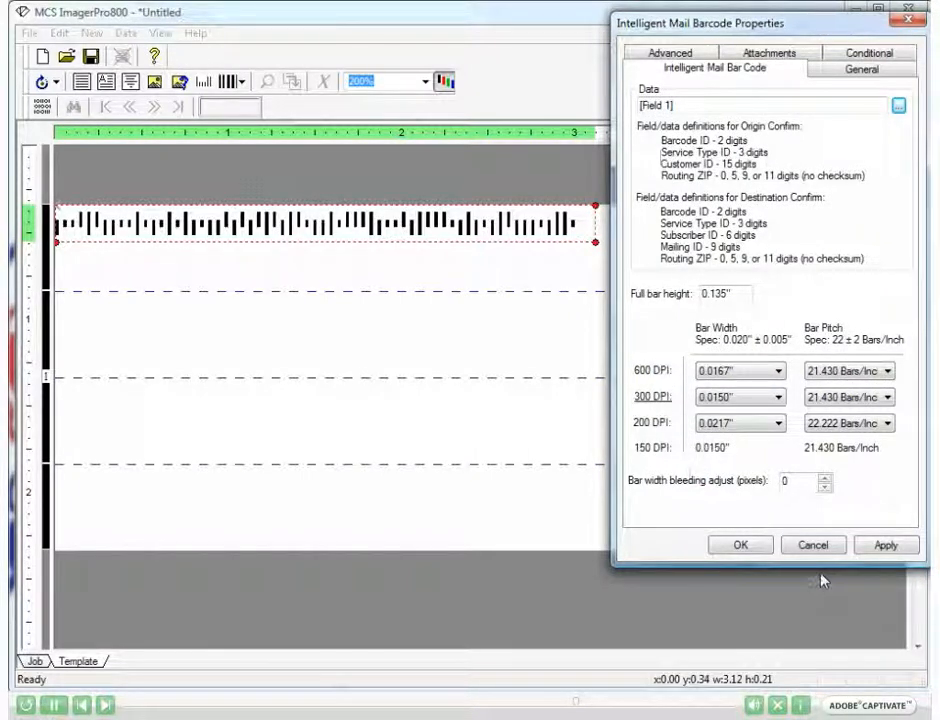
left_click(877, 548)
left_click(752, 548)
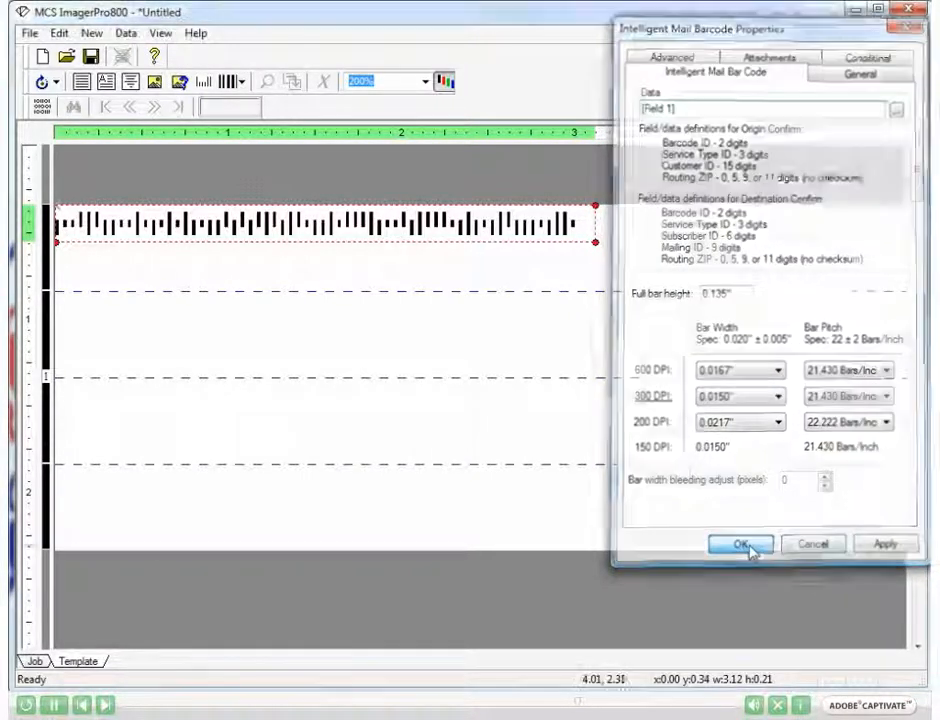
Step: Preview the barcode with data from record 2 and move it to about x 0.83, y 0.48
left_click(42, 107)
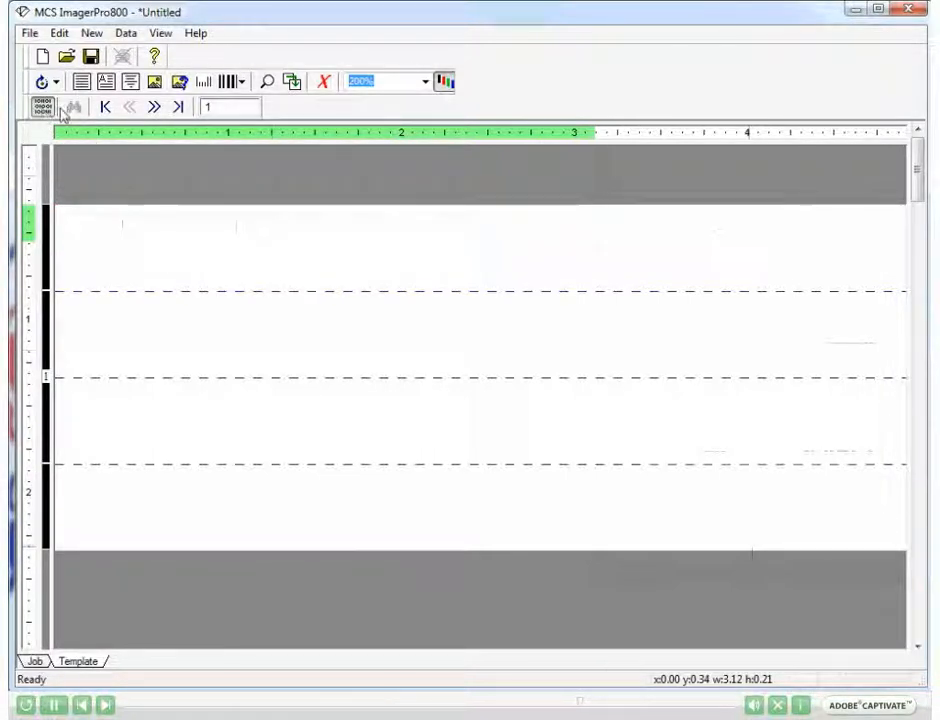
left_click(153, 107)
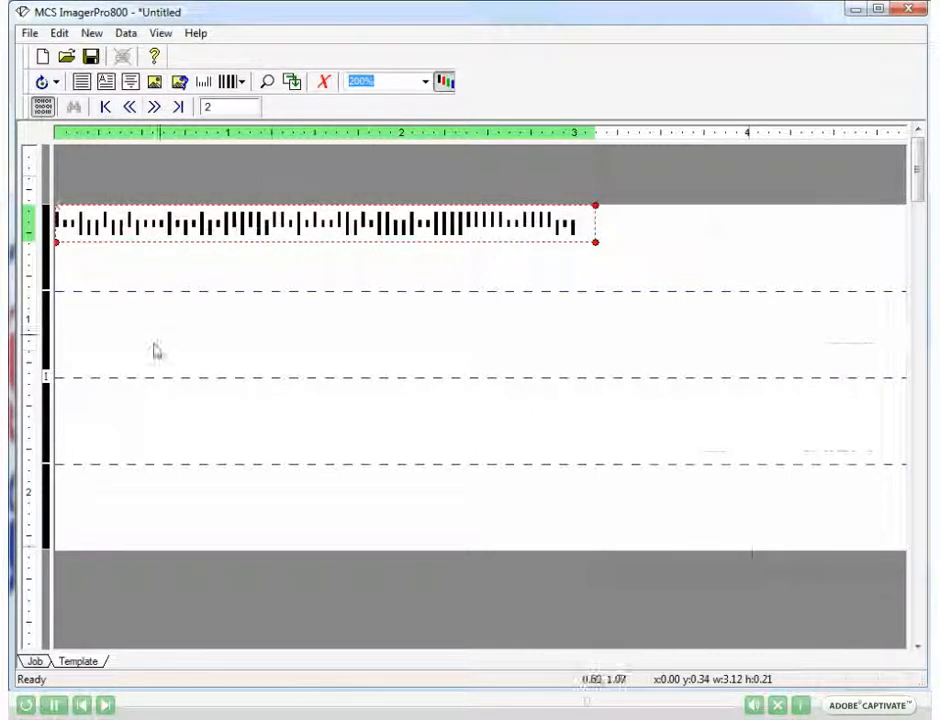
left_click_drag(193, 224, 334, 266)
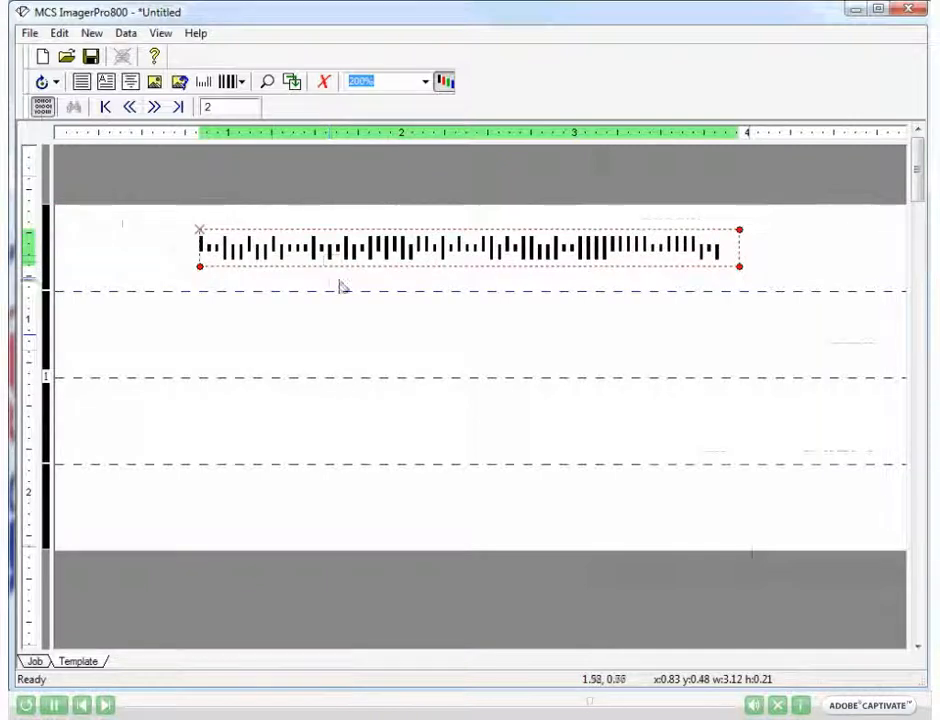
Step: Set the Intelligent Mail barcode's 300 DPI bar width to 0.0183", keep the pitch at 21.430 bars/inch, apply and close the properties
double_click(421, 254)
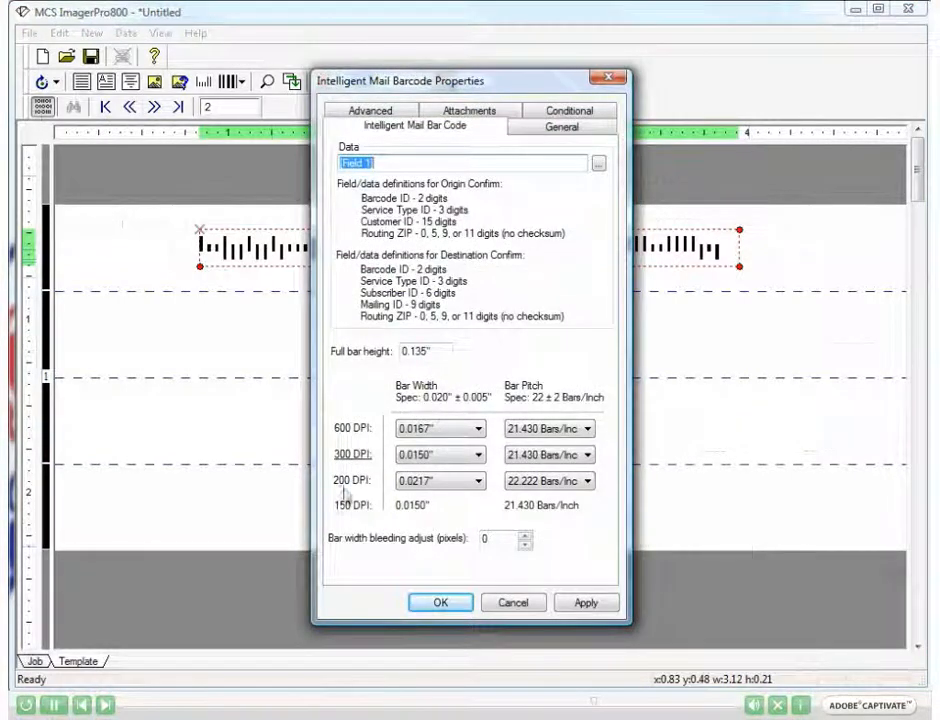
left_click(478, 455)
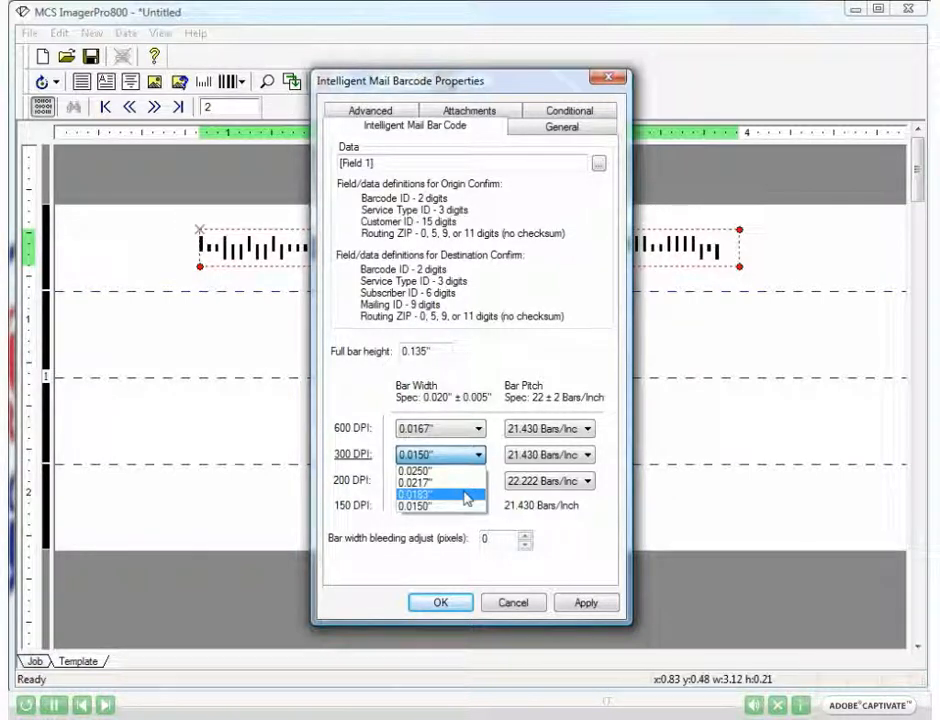
left_click(467, 496)
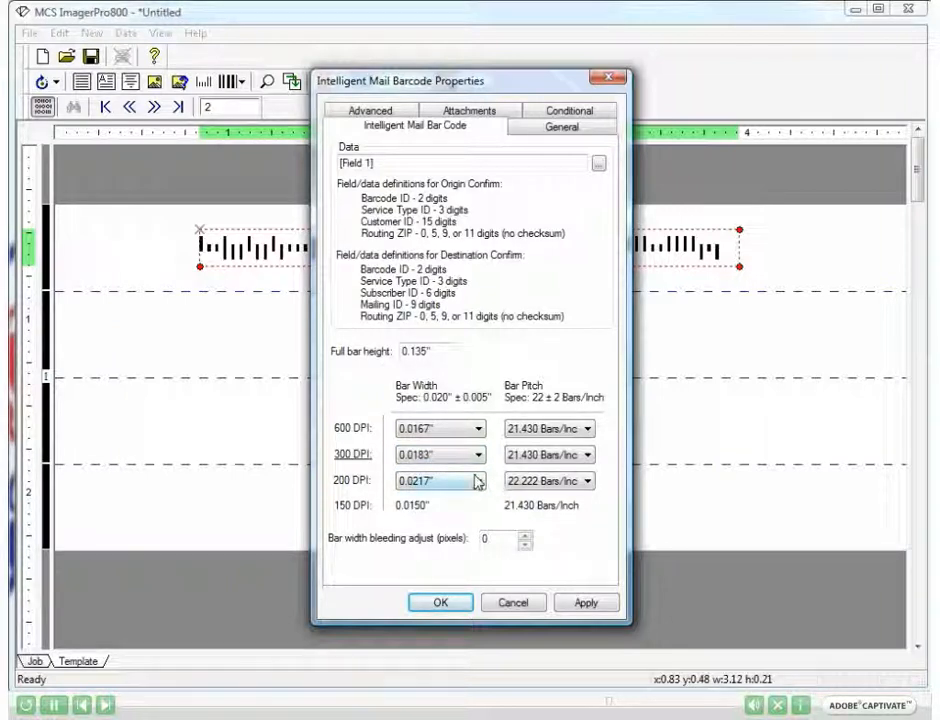
left_click(590, 457)
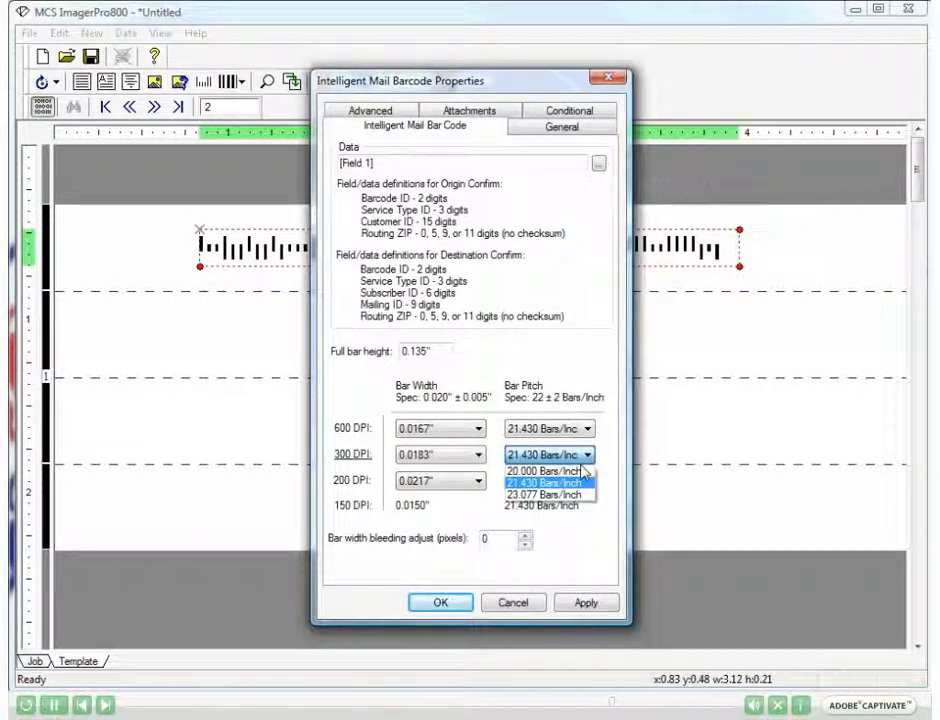
left_click(573, 485)
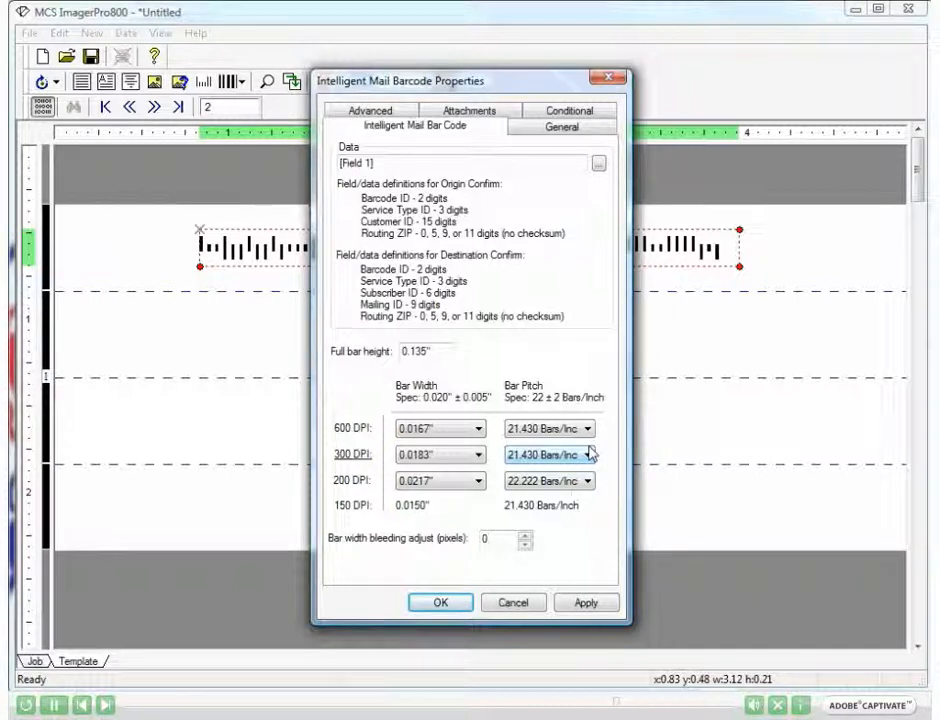
left_click(423, 351)
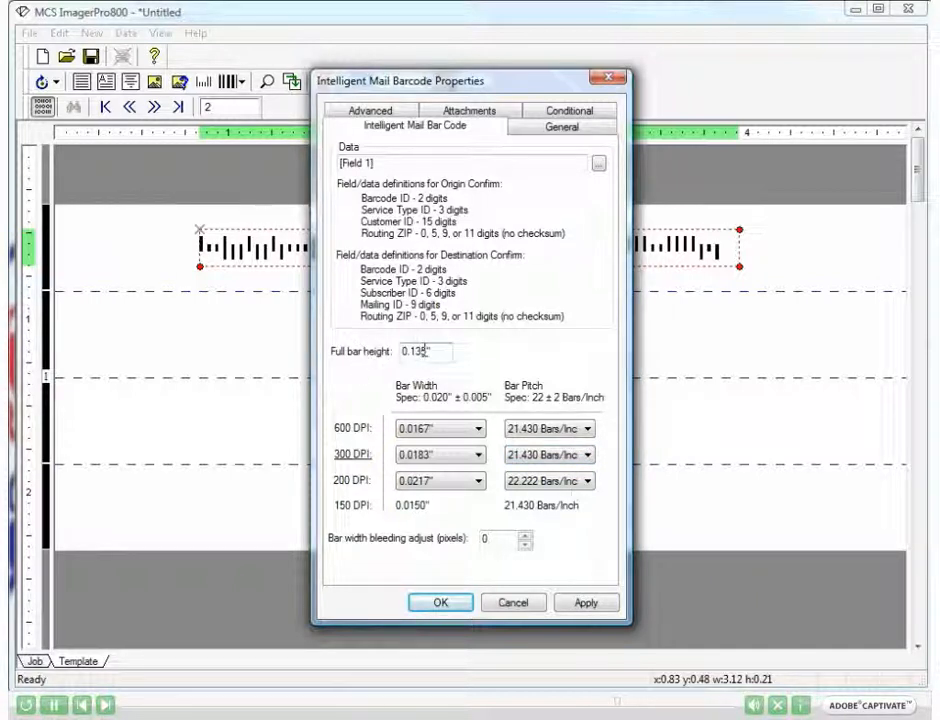
left_click_drag(432, 351, 407, 351)
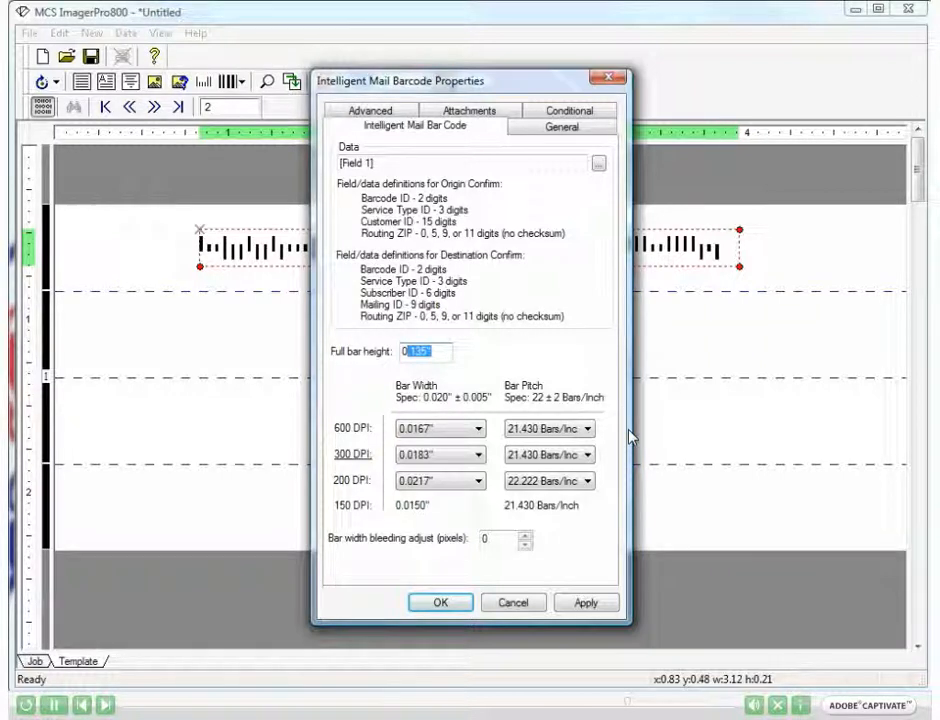
left_click(430, 348)
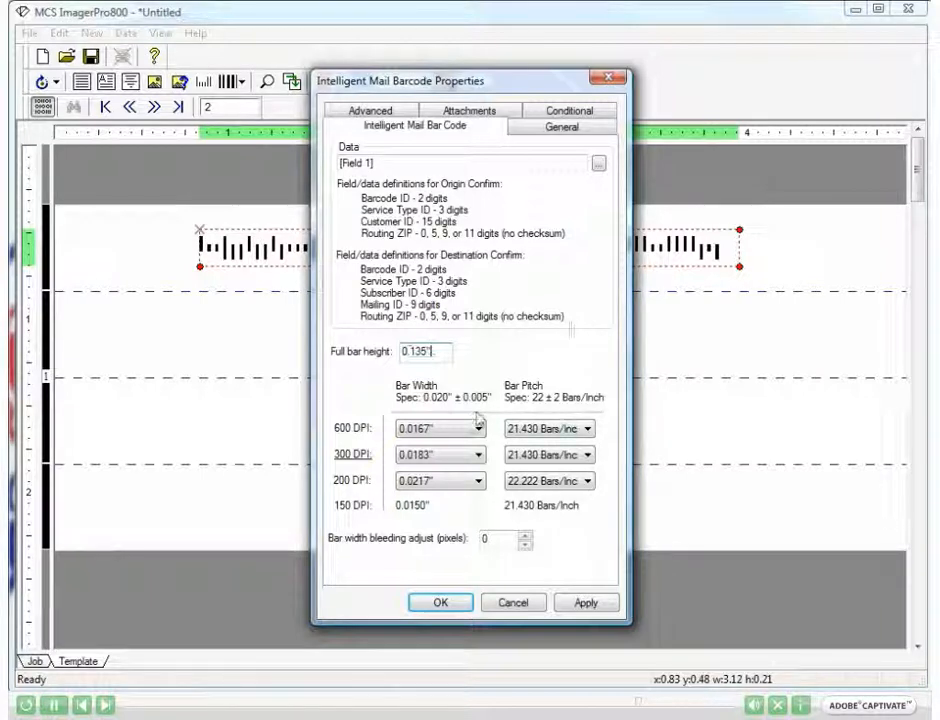
left_click(583, 603)
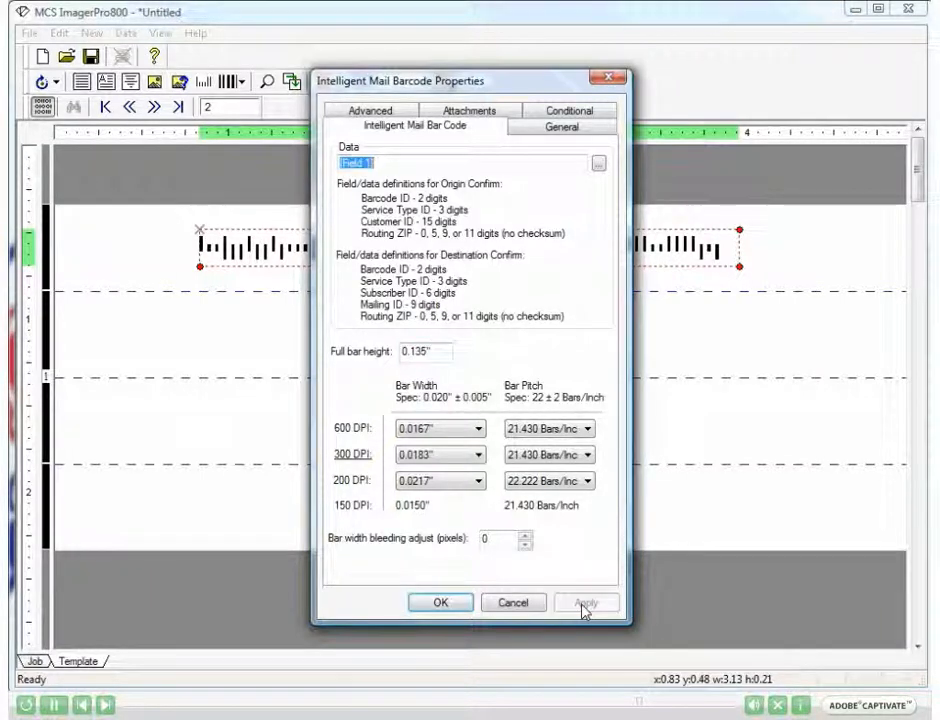
left_click(441, 603)
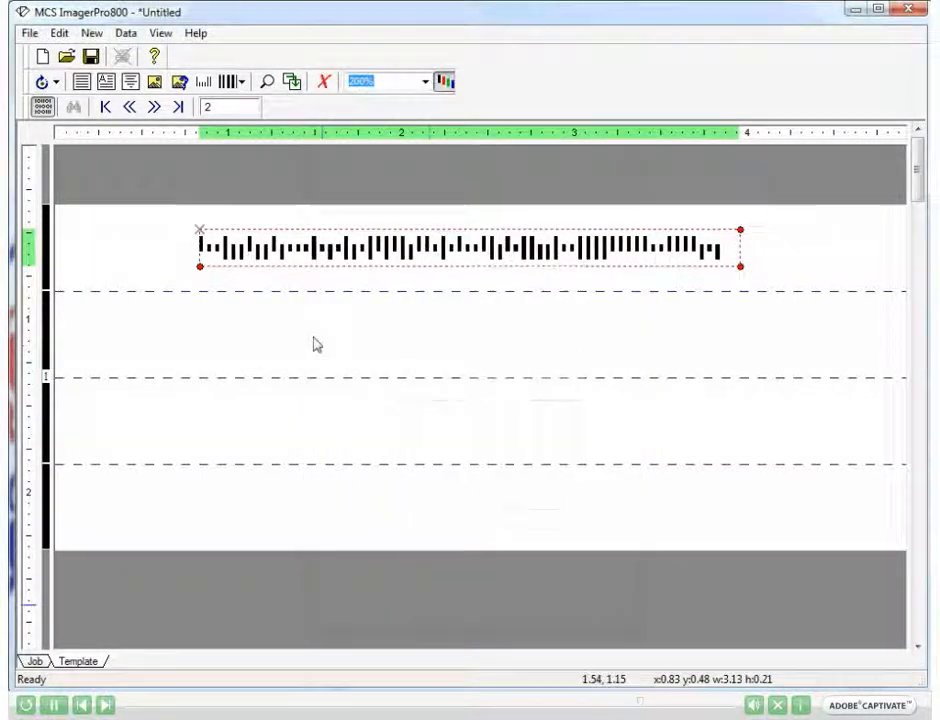
Step: Advance through the data records one by one to check the barcode rendered for each
double_click(154, 108)
double_click(154, 108)
double_click(154, 108)
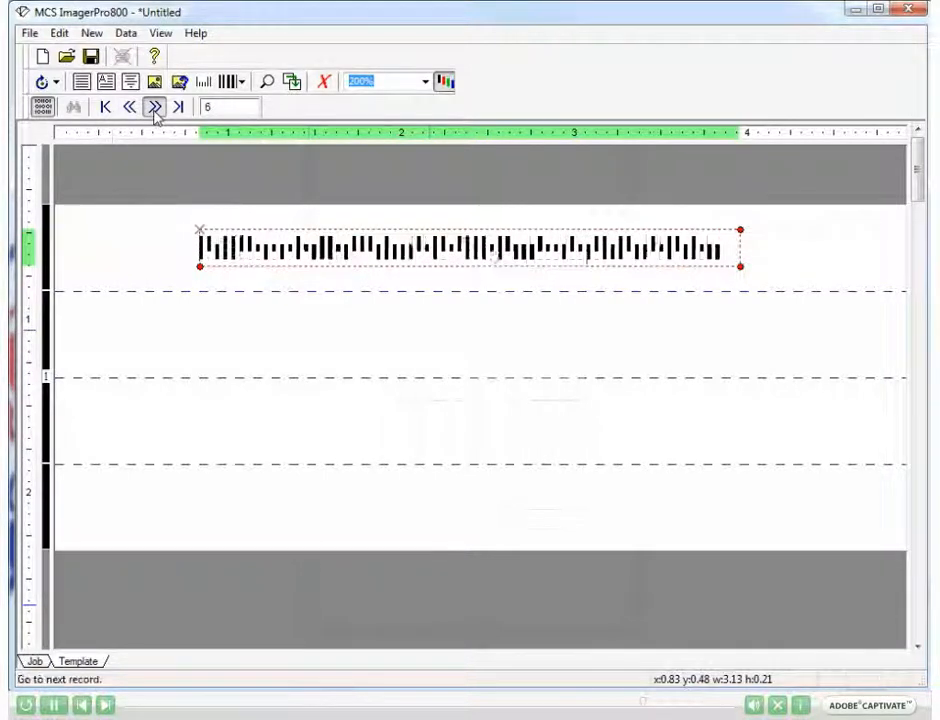
triple_click(154, 108)
left_click(154, 108)
double_click(154, 108)
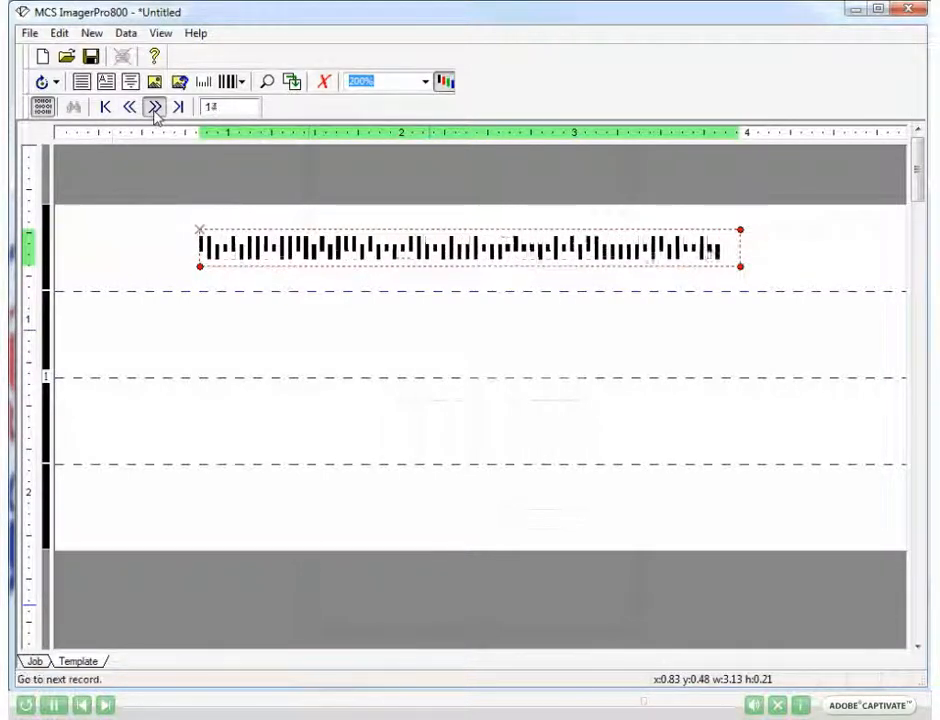
double_click(154, 108)
double_click(154, 108)
triple_click(154, 108)
double_click(154, 108)
double_click(154, 108)
double_click(154, 108)
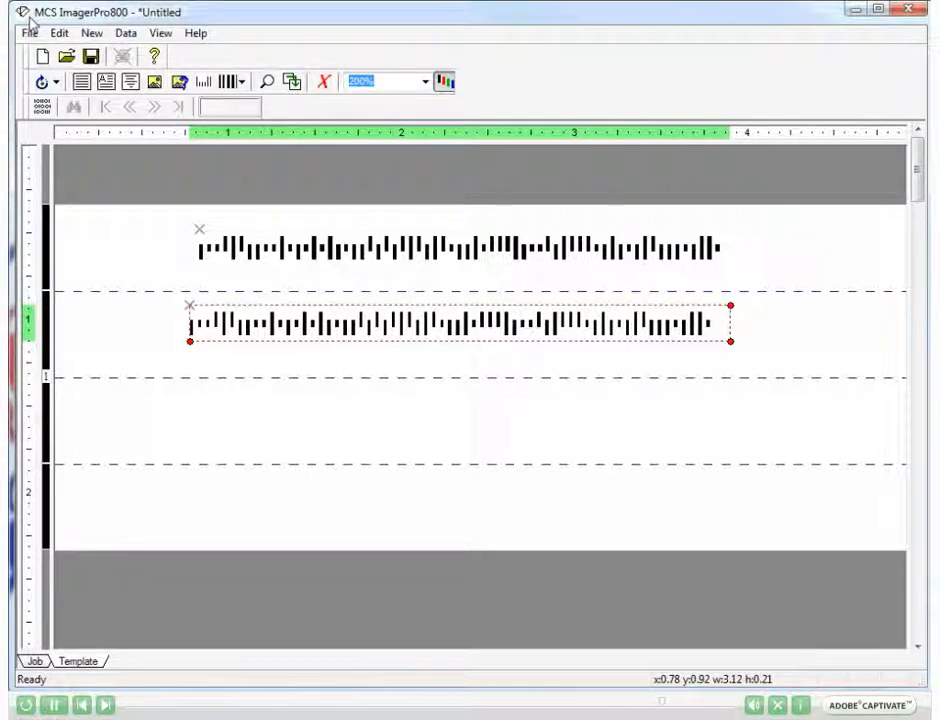
Step: Try to apply the lower barcode's sample data without its last two digits, dismiss the warning and discard the edit
left_click(355, 248)
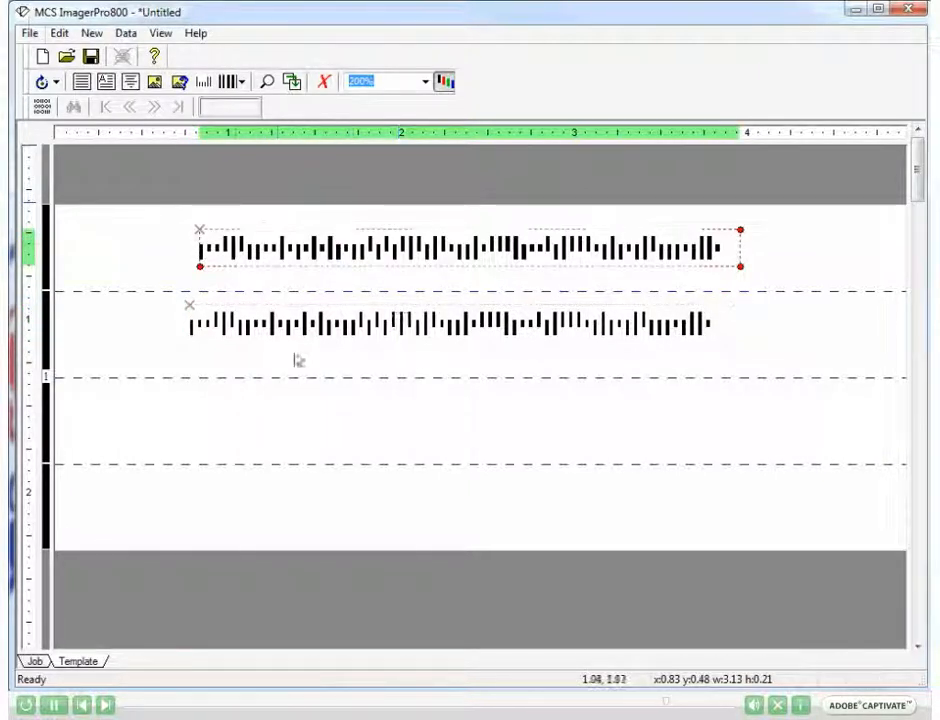
left_click(319, 333)
double_click(319, 333)
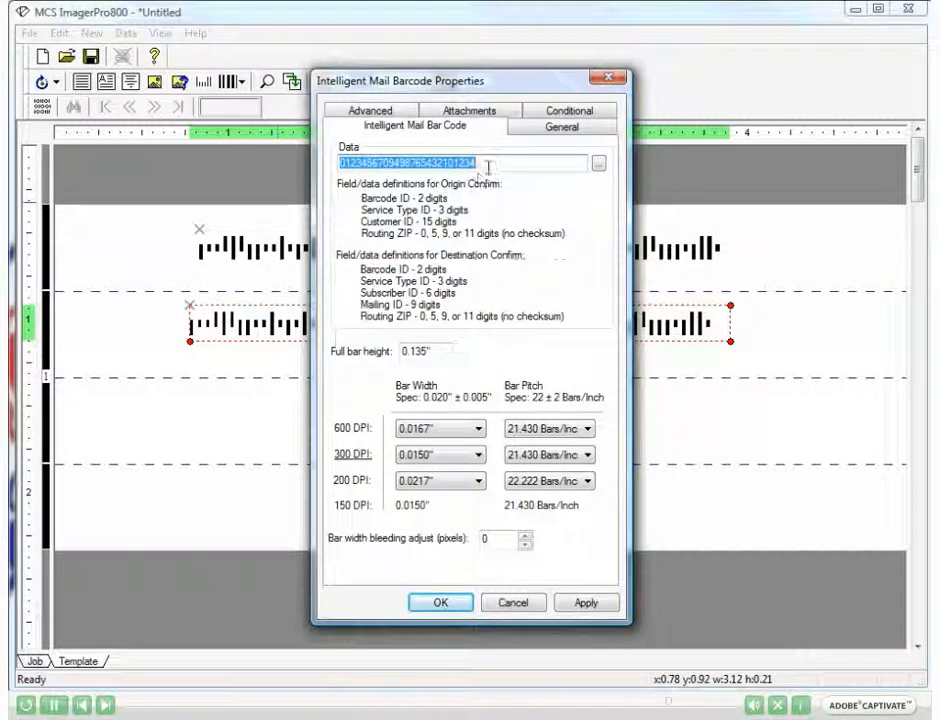
mouse_move(478, 163)
left_mouse_down()
mouse_move(455, 164)
mouse_move(464, 168)
left_mouse_up()
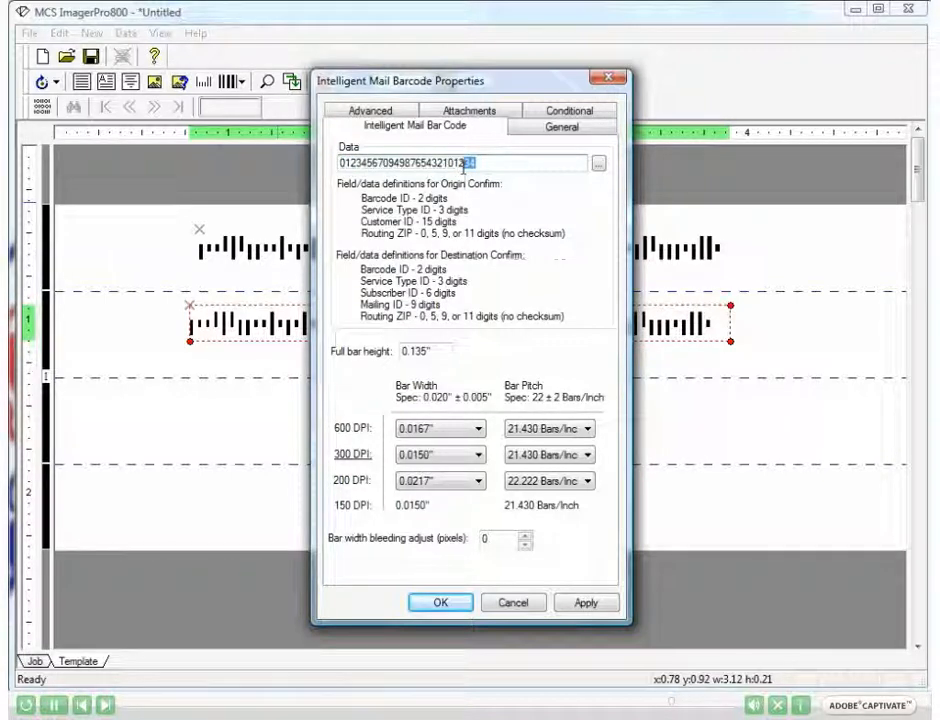
key("BackSpace")
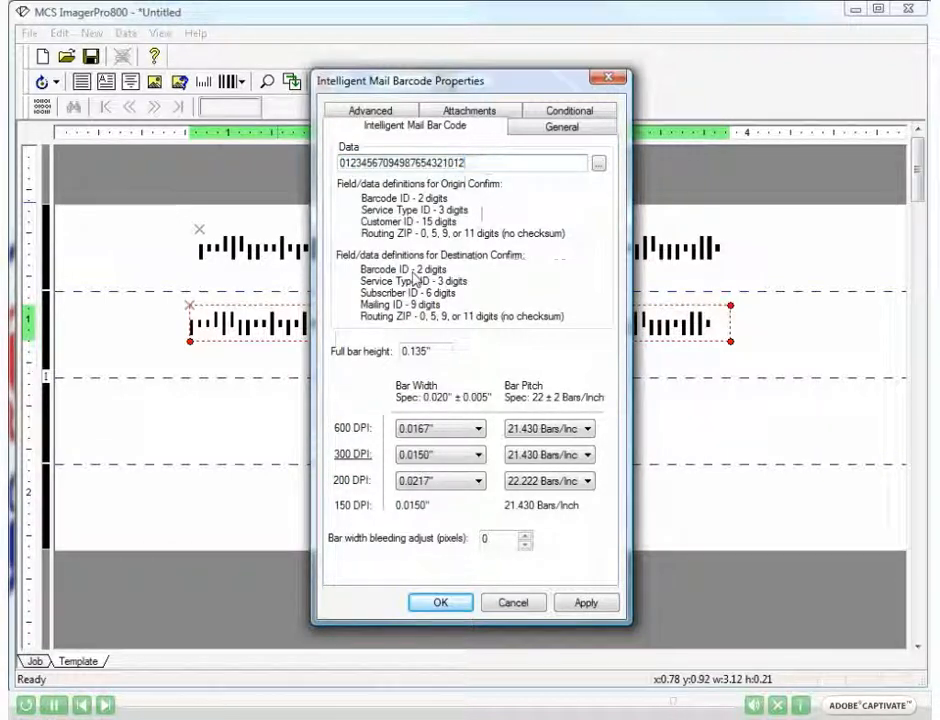
left_click_drag(516, 84, 745, 47)
left_click(800, 566)
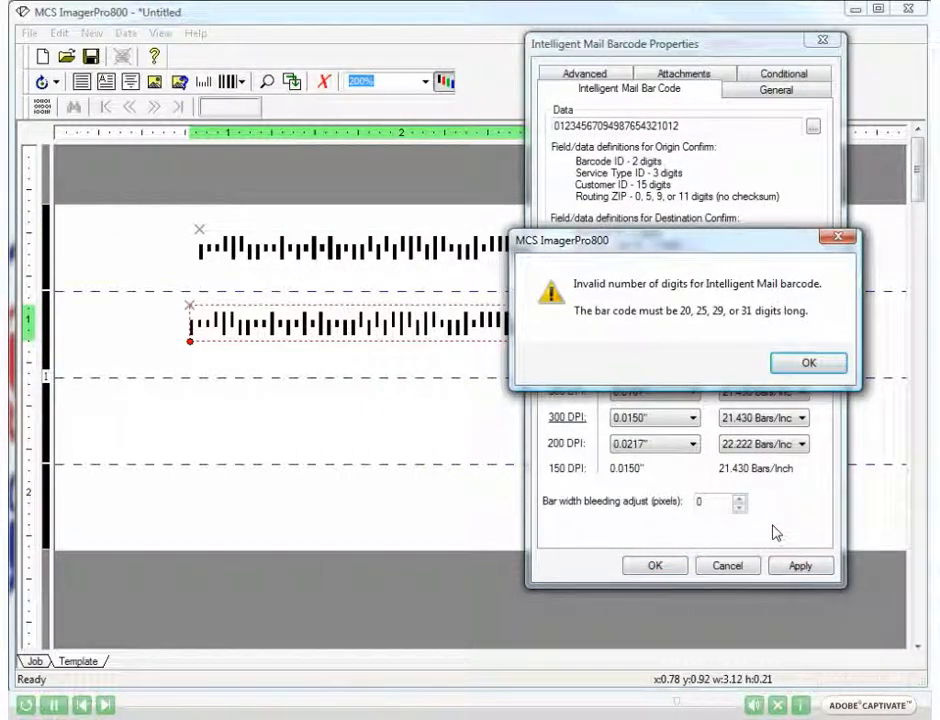
left_click(797, 363)
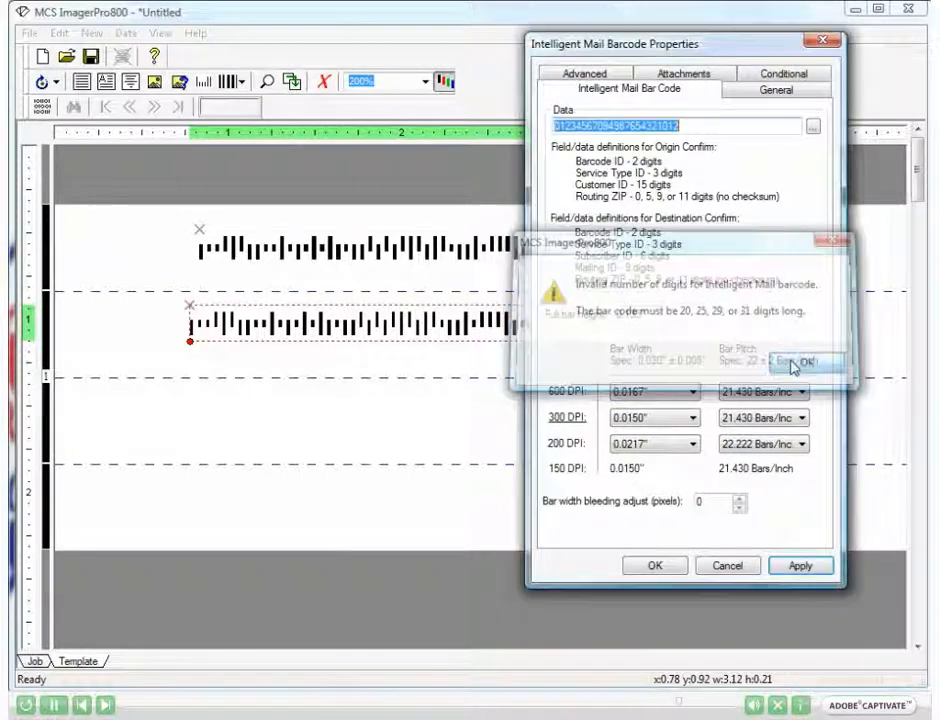
left_click(745, 566)
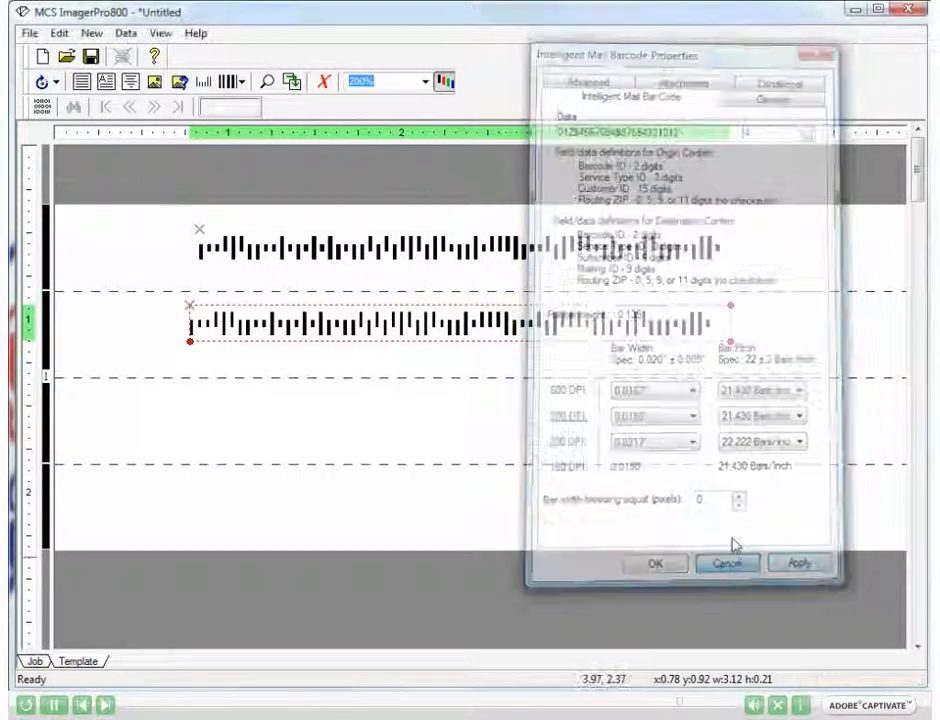
Step: Switch the upper barcode's data source to Field 2, apply it and close the properties
double_click(447, 258)
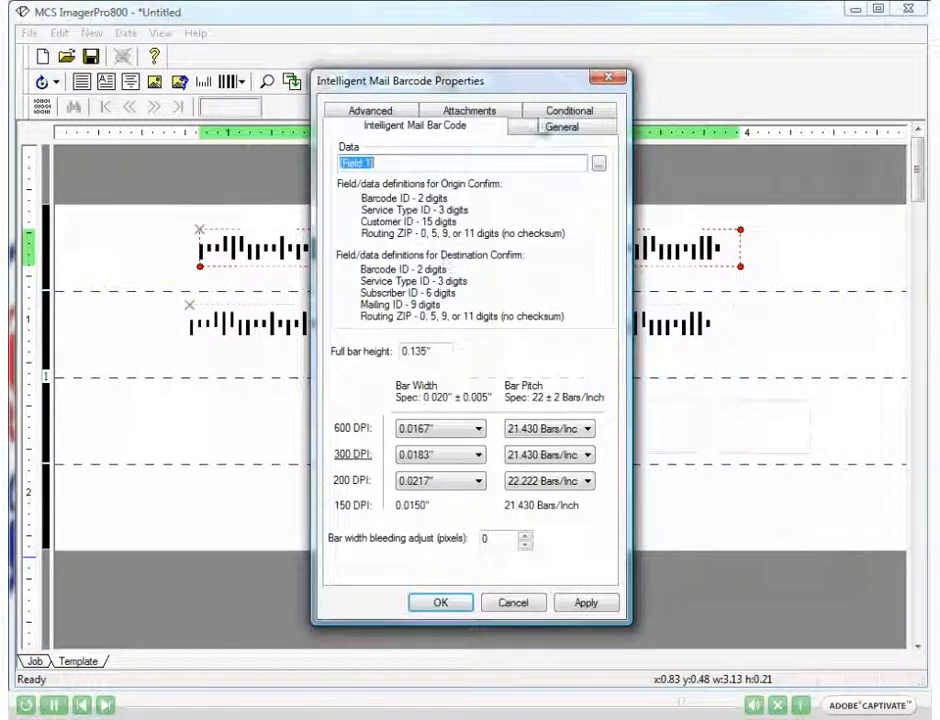
left_click(598, 163)
left_click(460, 231)
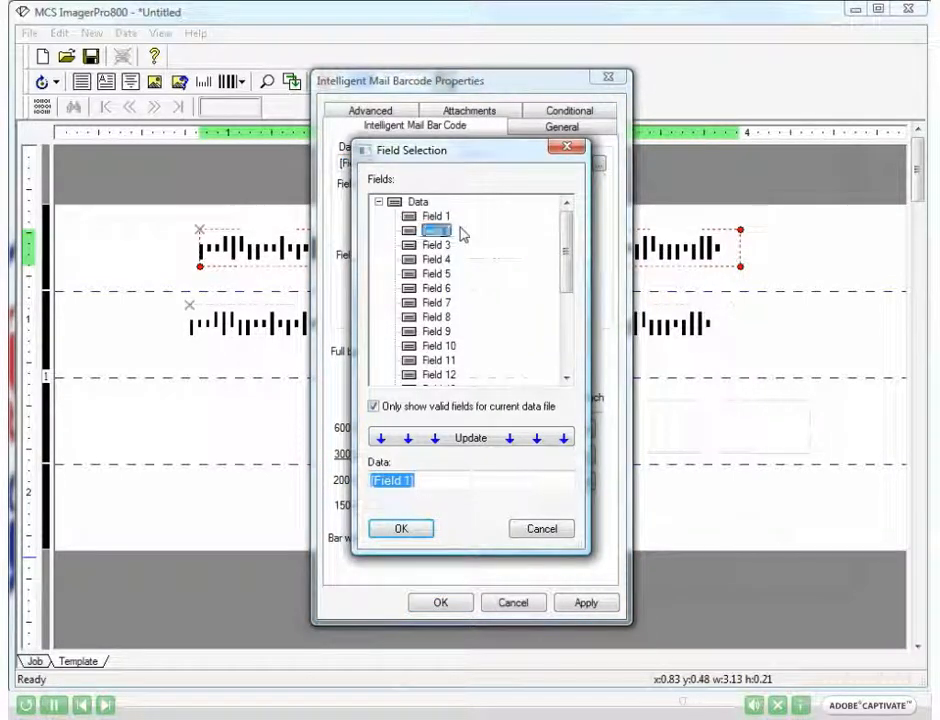
left_click(412, 528)
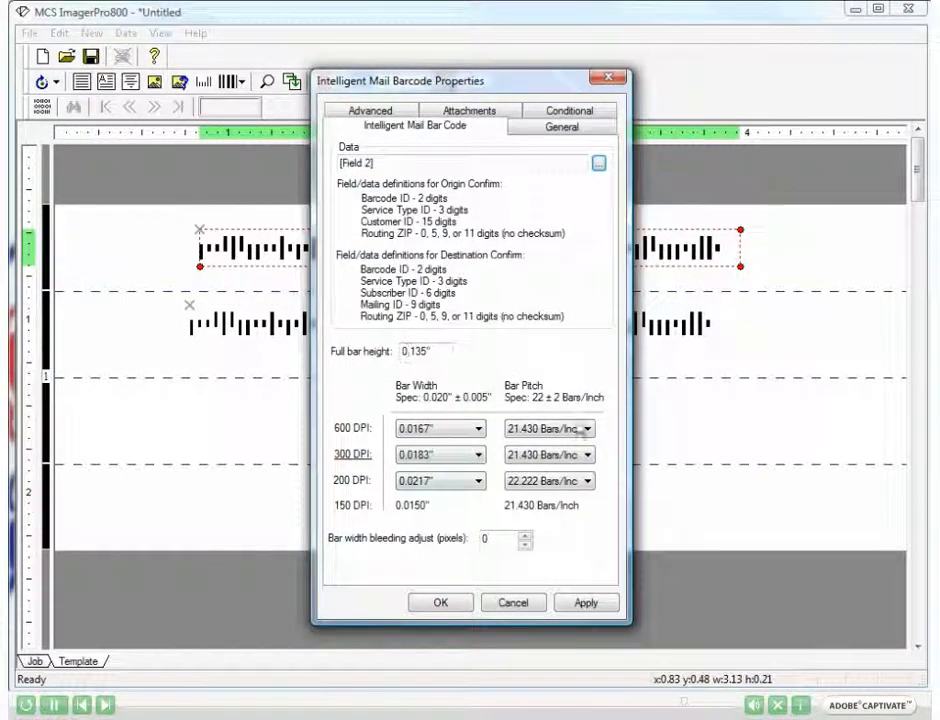
left_click(592, 606)
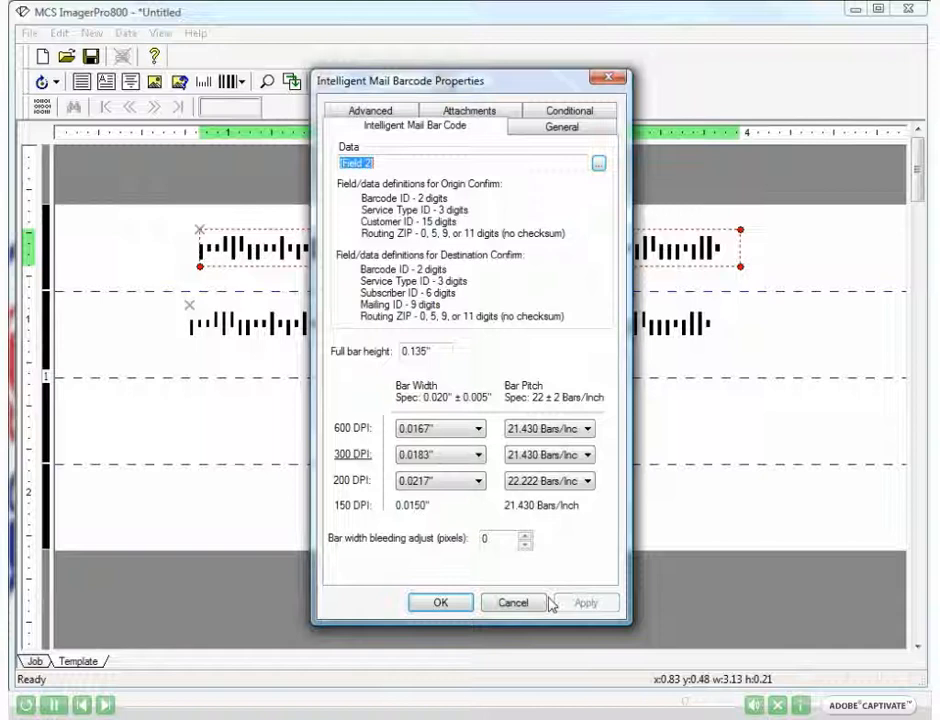
left_click(426, 605)
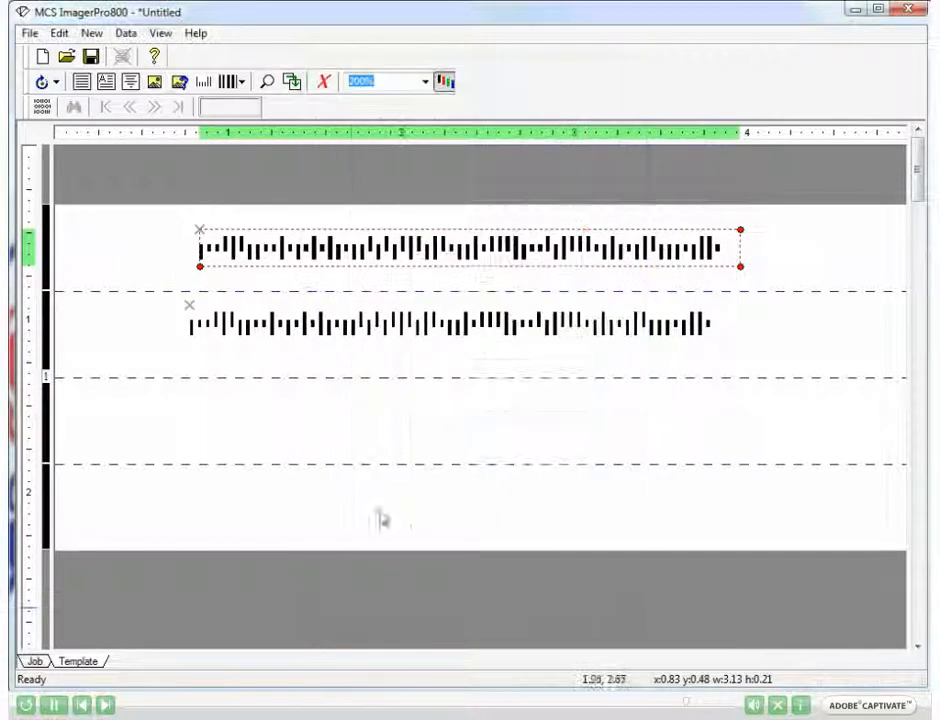
Step: Preview the Field 2 barcode with live data forward to record 10 and back to record 1, and end the preview
left_click(41, 106)
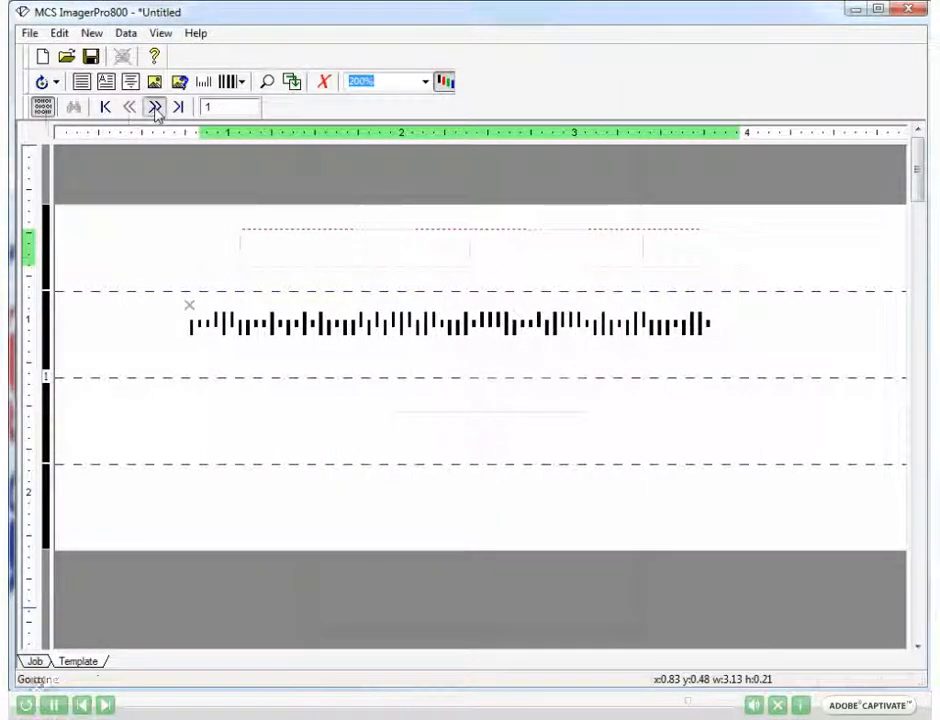
left_click(155, 107)
left_click(155, 107)
left_click(155, 107)
left_click(155, 107)
left_click(155, 107)
left_click(155, 107)
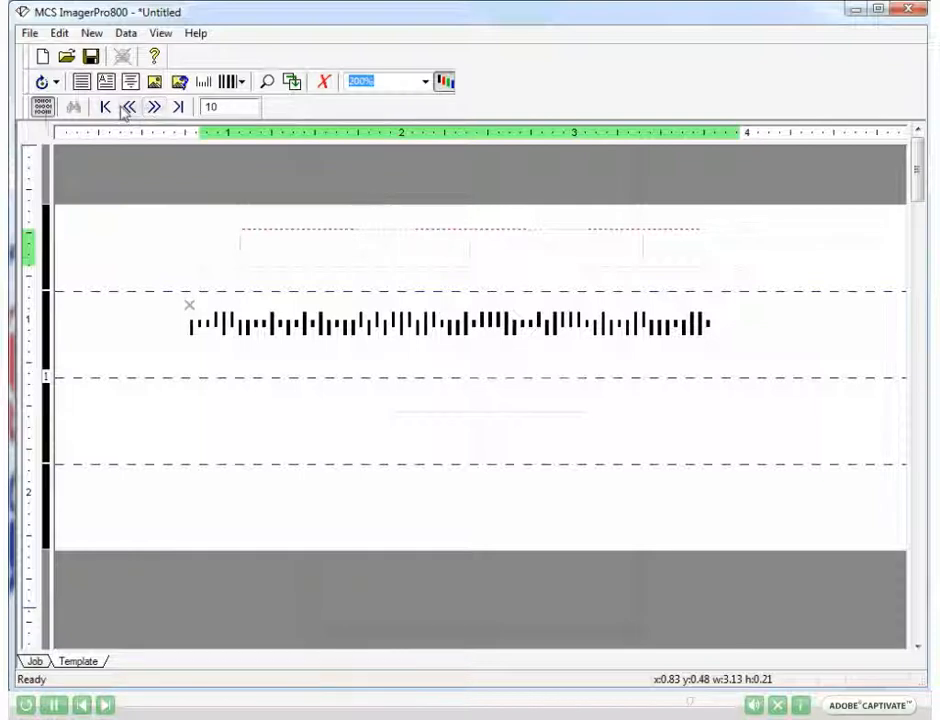
left_click(130, 107)
left_click(130, 107)
left_click(130, 107)
left_click(130, 107)
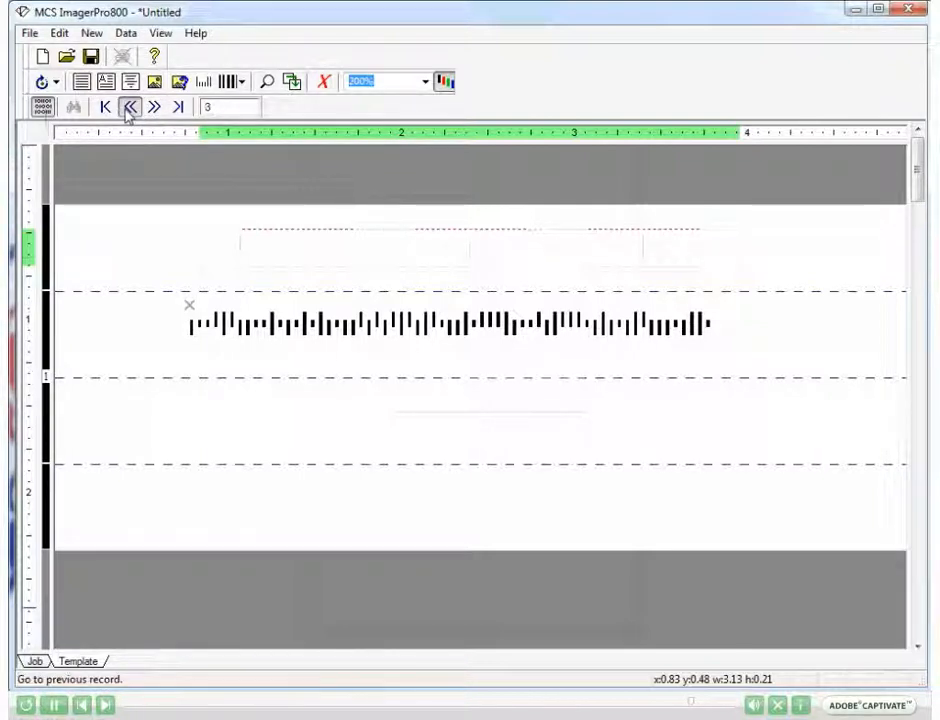
left_click(129, 108)
left_click(129, 108)
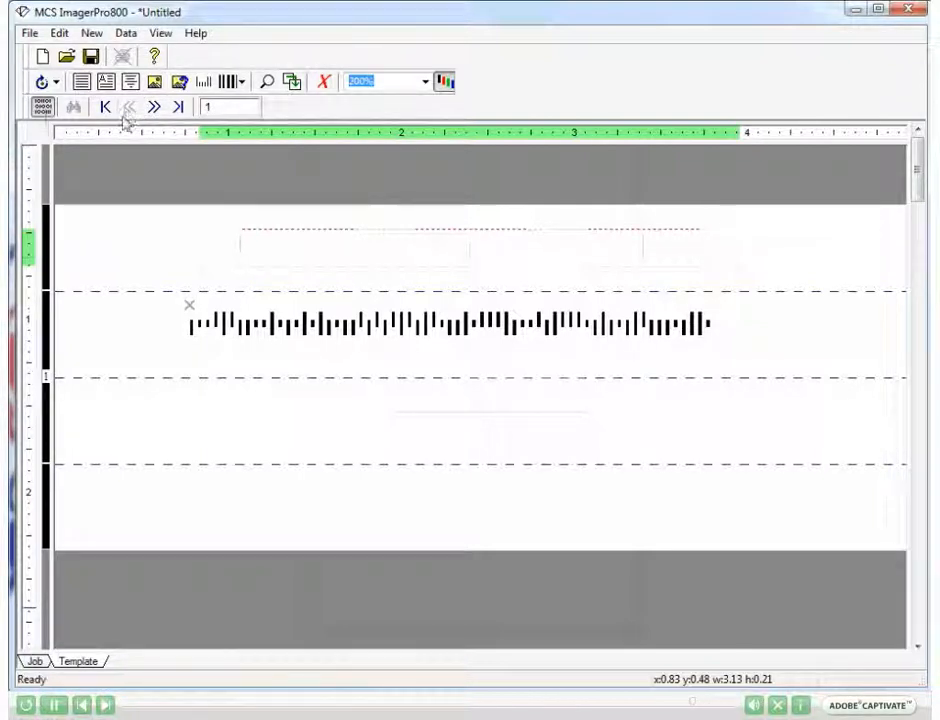
left_click(42, 107)
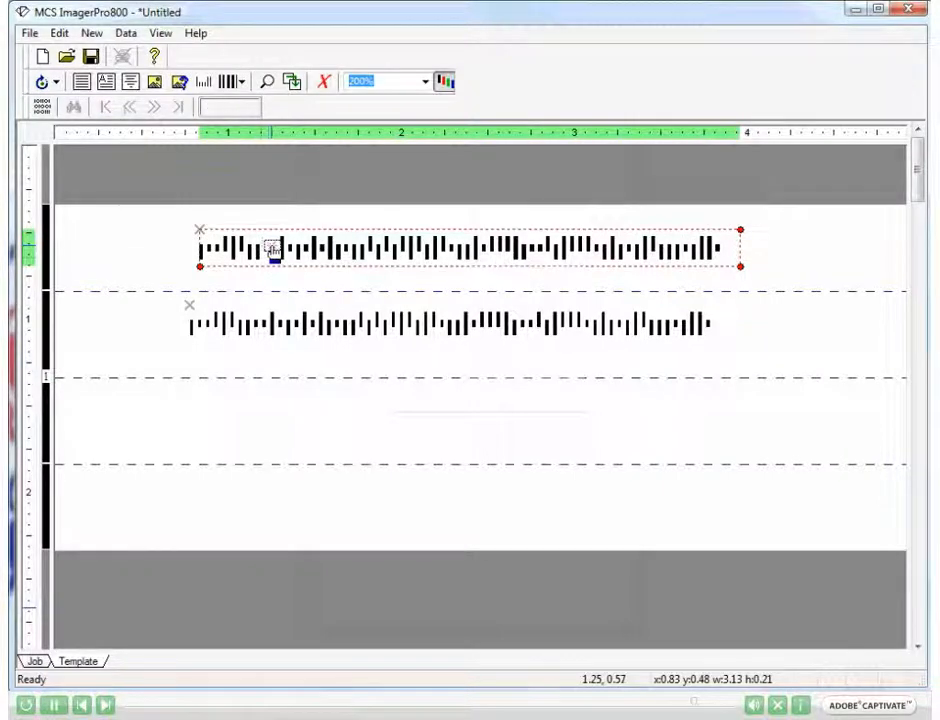
Step: Set the upper barcode's data source to Field 1, apply it and close the properties
double_click(273, 250)
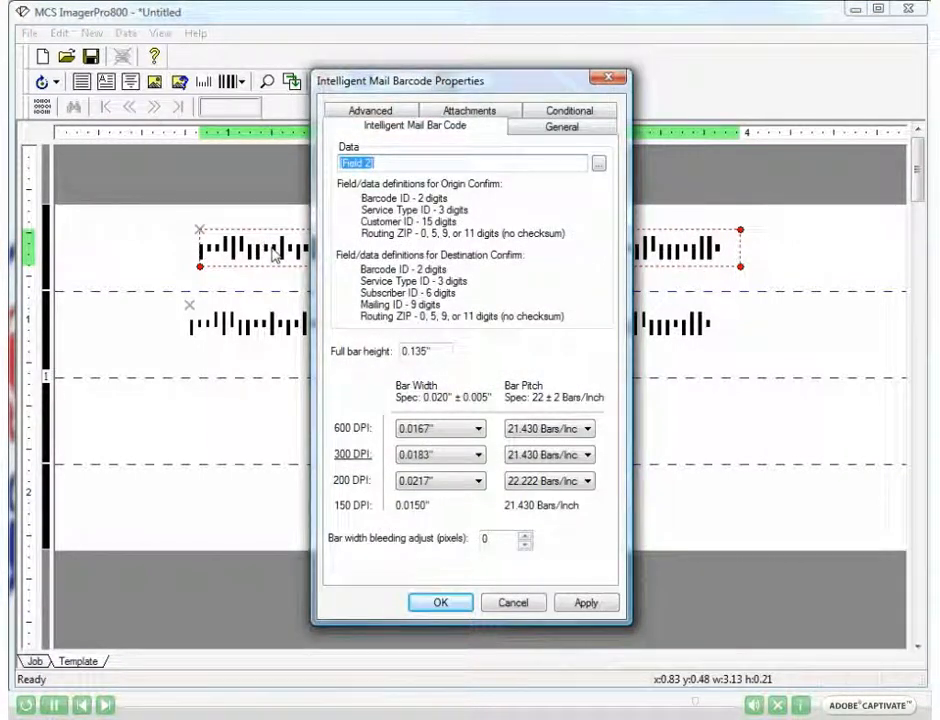
left_click(598, 164)
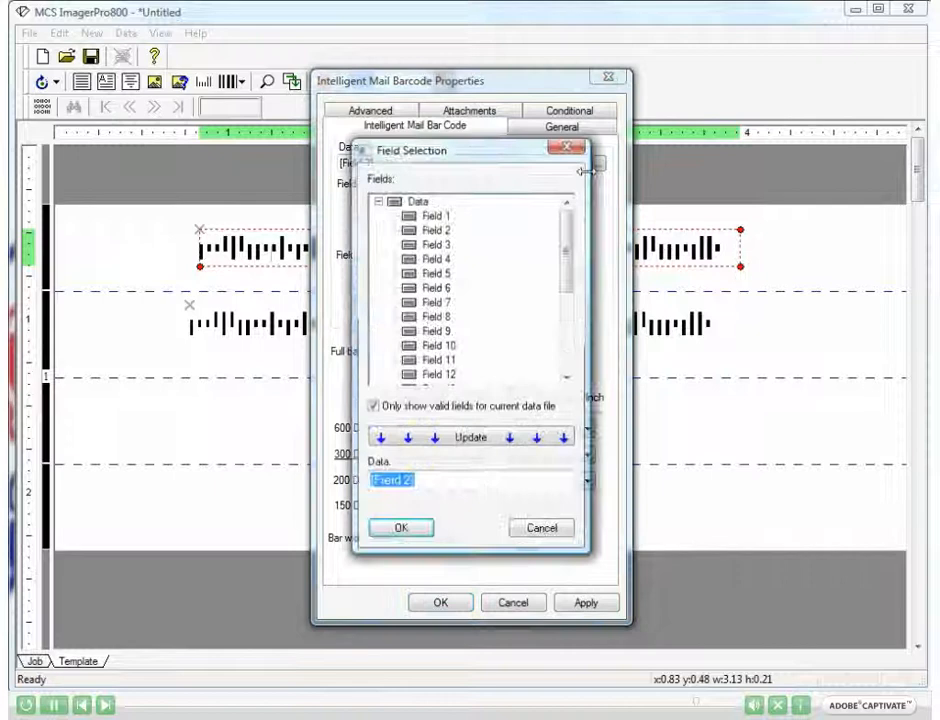
left_click(428, 218)
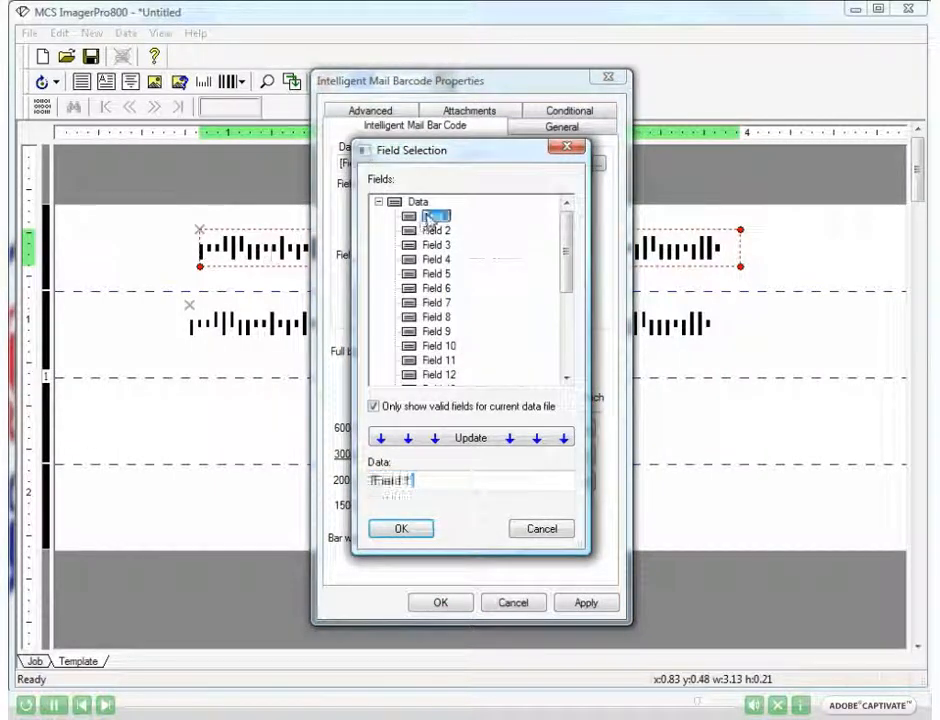
left_click(421, 538)
left_click(588, 603)
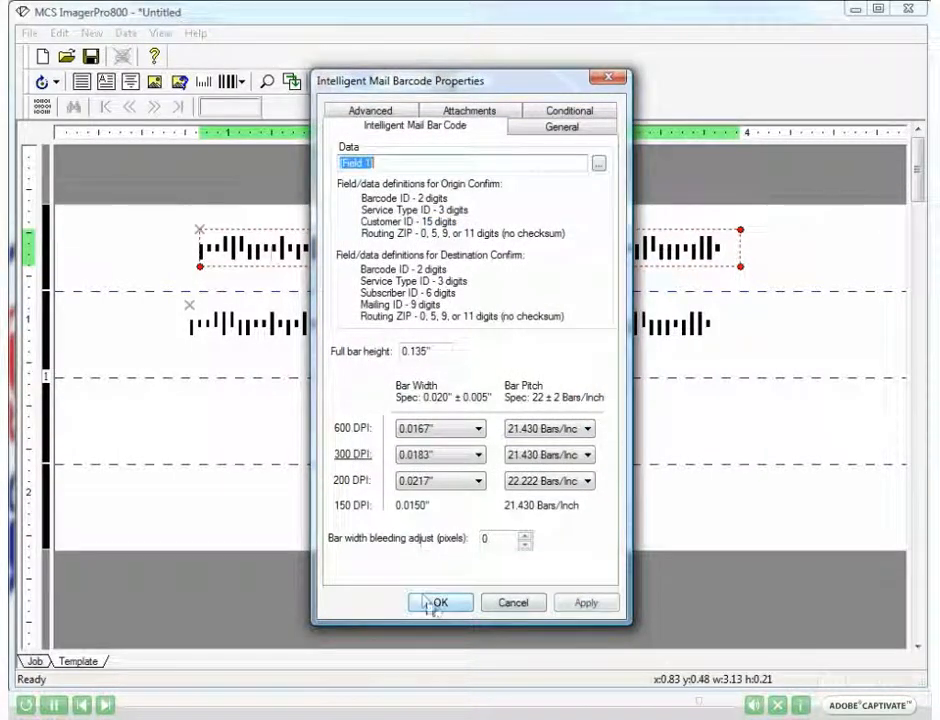
left_click(435, 603)
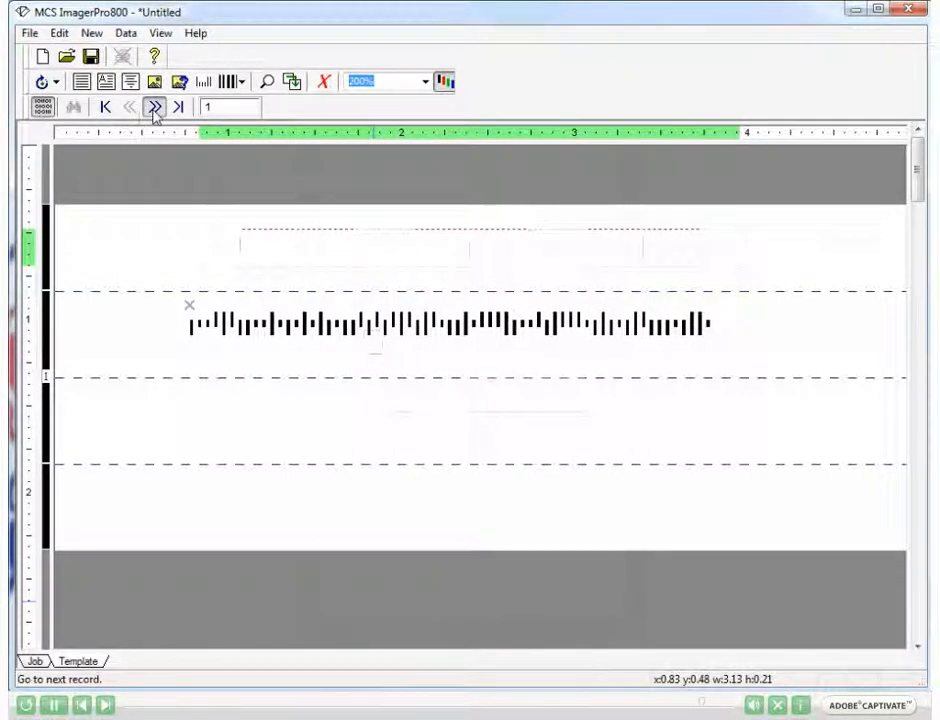
Step: Preview the Field 1 barcode with live data, stepping forward to record 10 and back to record 1
left_click(155, 107)
left_click(155, 107)
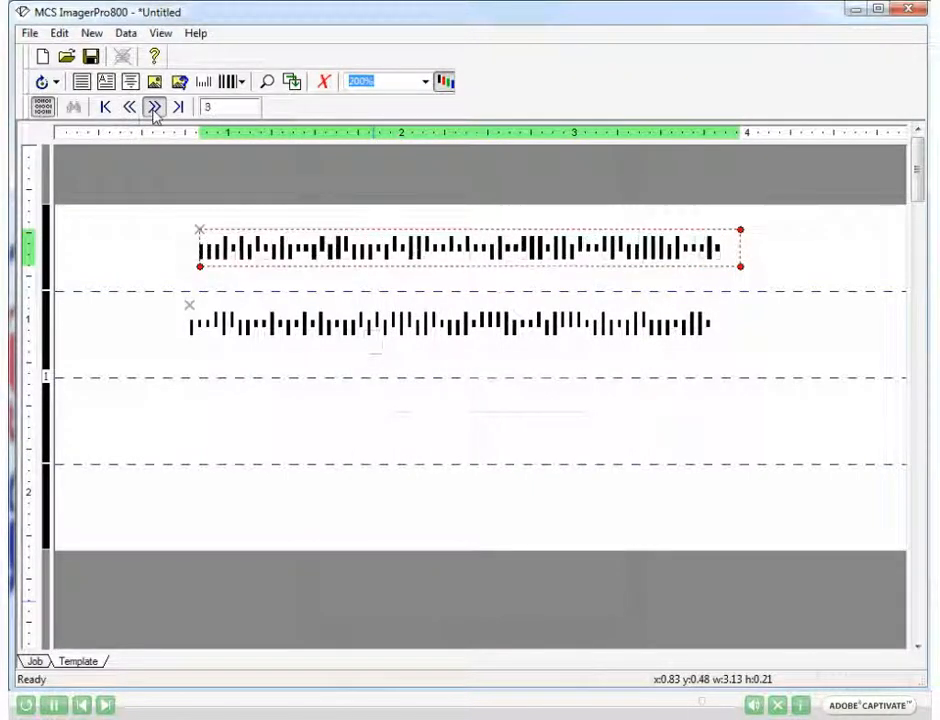
left_click(155, 107)
left_click(155, 107)
left_click(130, 107)
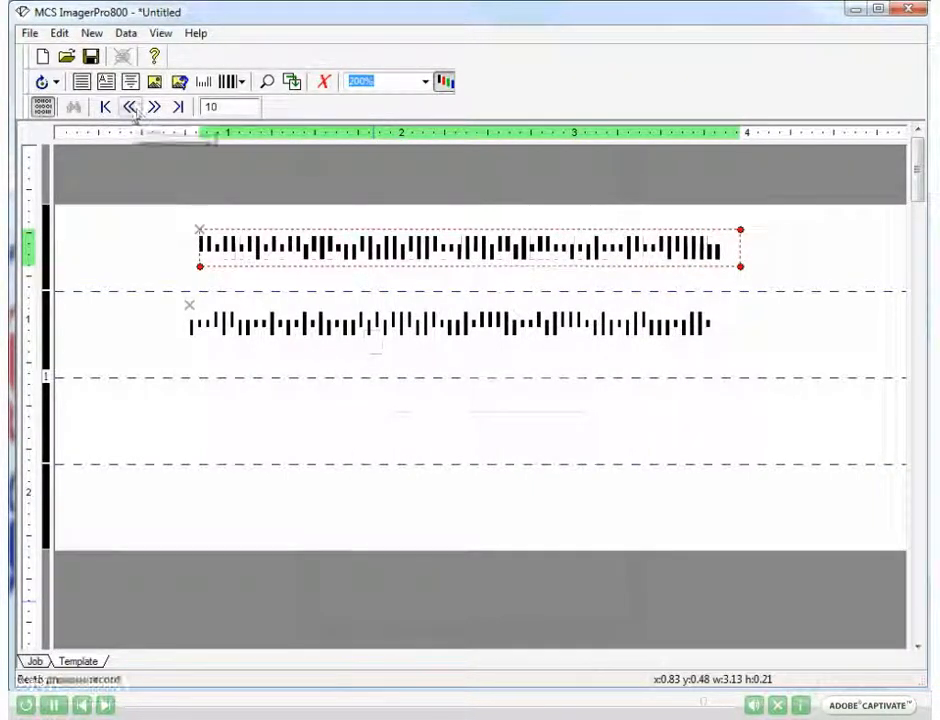
left_click(131, 109)
left_click(131, 109)
left_click(131, 109)
left_click(131, 109)
left_click(131, 109)
left_click(131, 109)
left_click(131, 109)
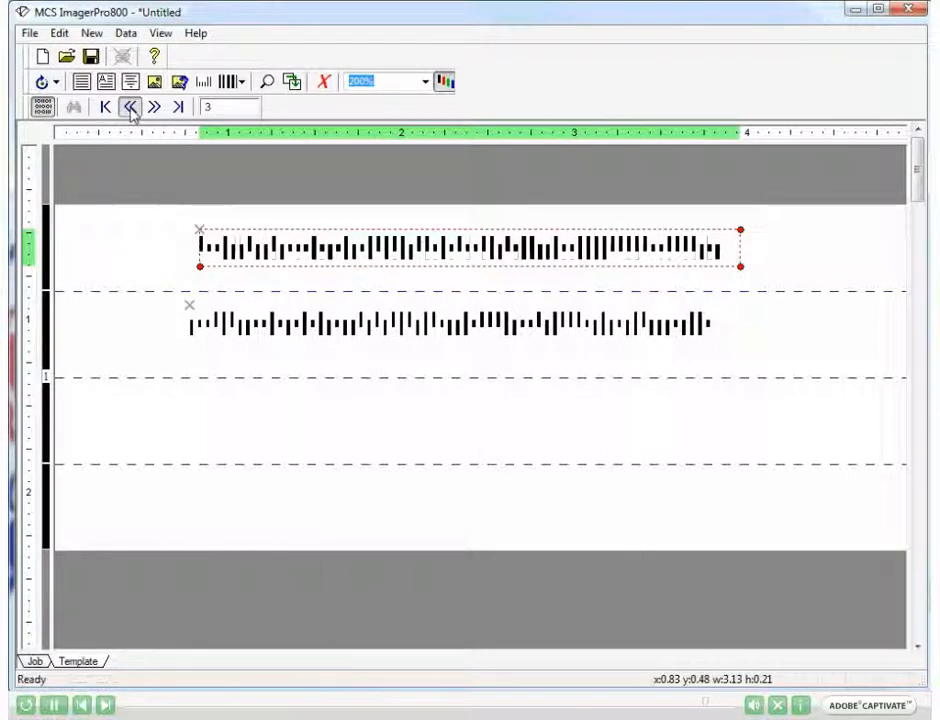
left_click(131, 108)
left_click(131, 108)
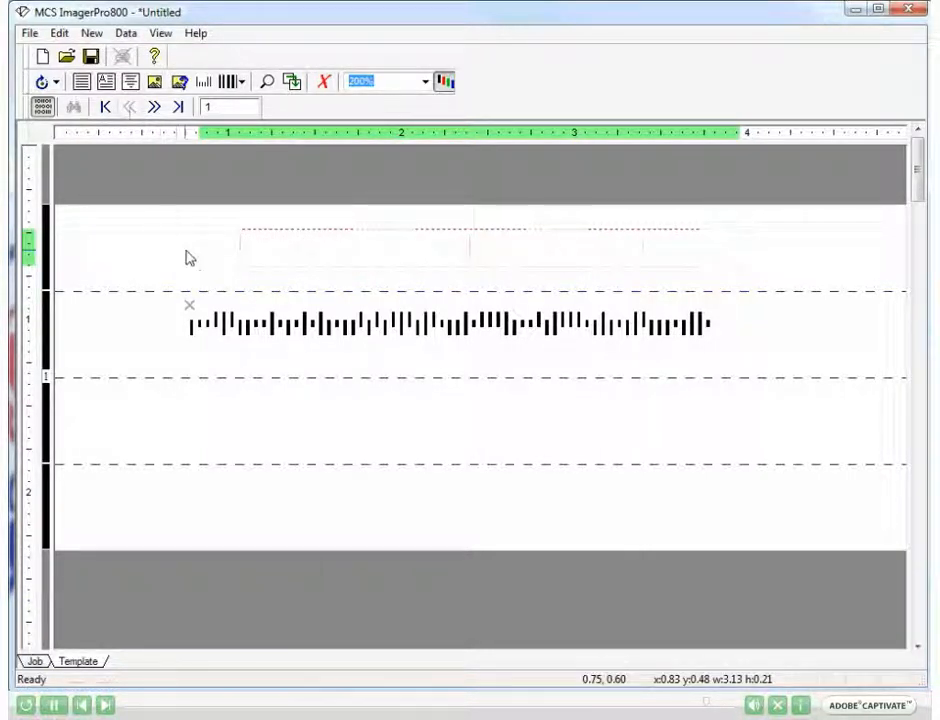